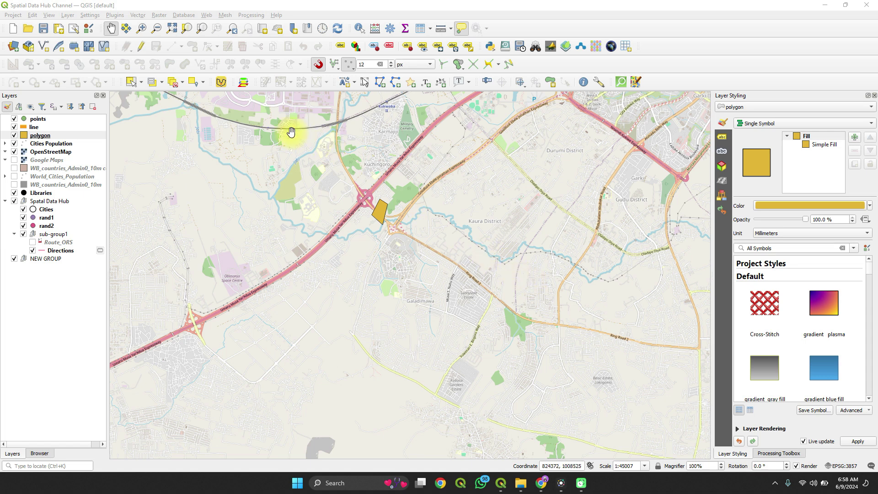
# Step: Open the Plugins manager from the Plugins menu and move its window up and left
pyautogui.click(114, 15)
pyautogui.moveTo(135, 17)
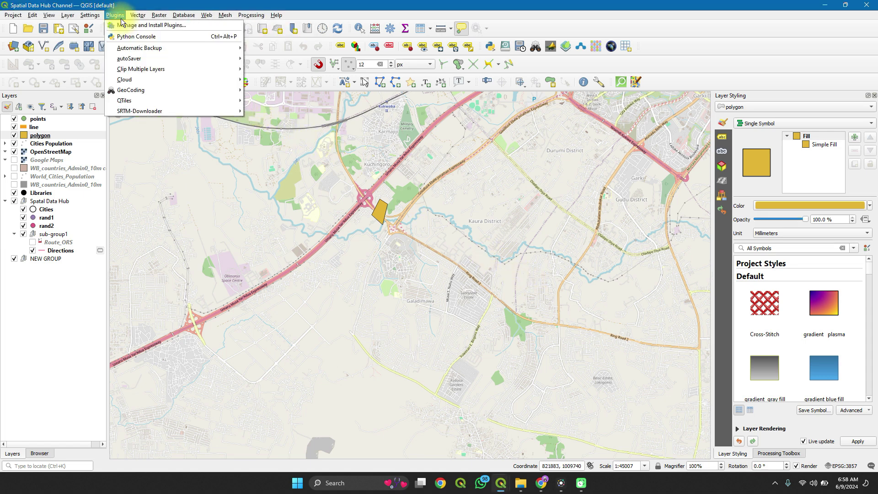
pyautogui.click(118, 26)
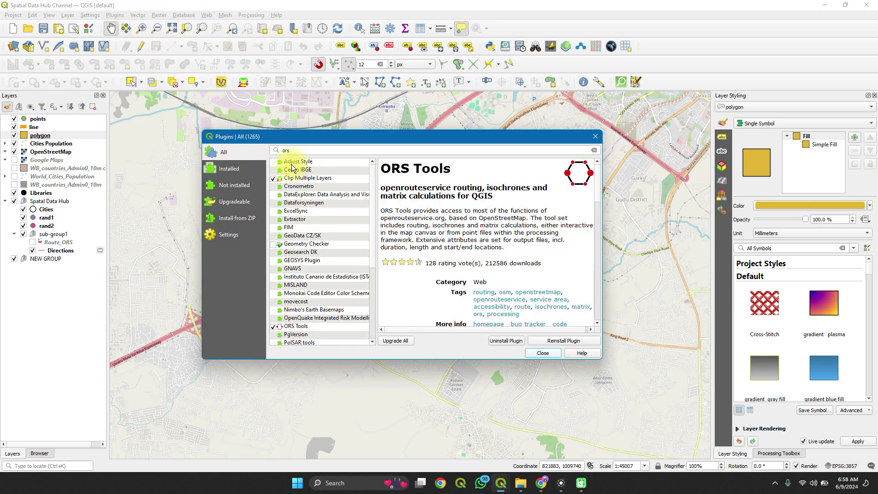
pyautogui.moveTo(345, 142); pyautogui.dragTo(248, 97)
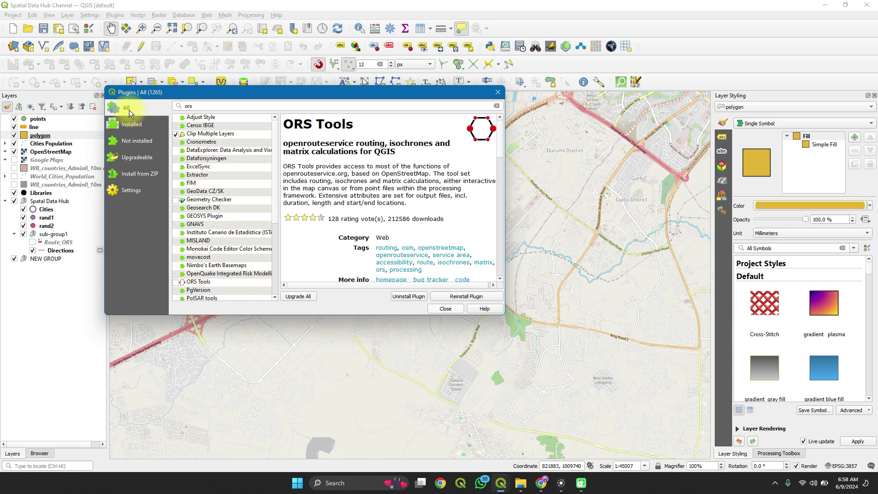
# Step: Search all plugins for 'ors', enable ORS Tools, and close the manager
pyautogui.click(133, 124)
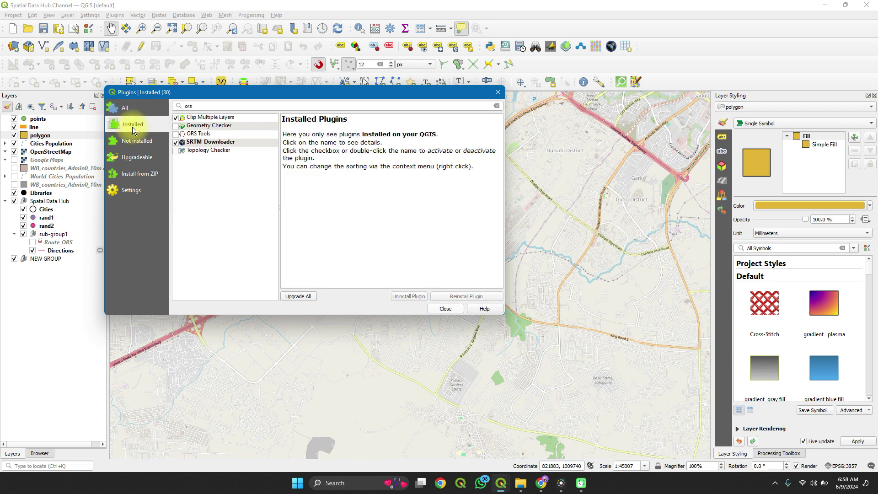
pyautogui.click(133, 110)
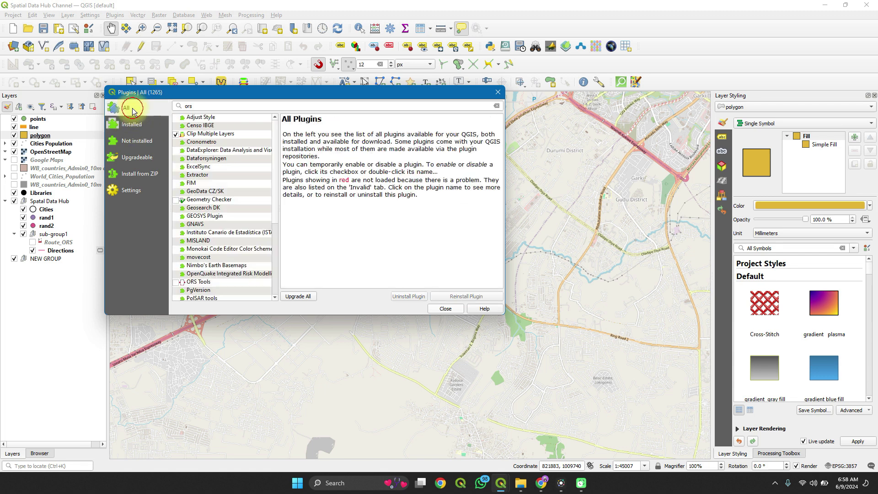
pyautogui.click(201, 106)
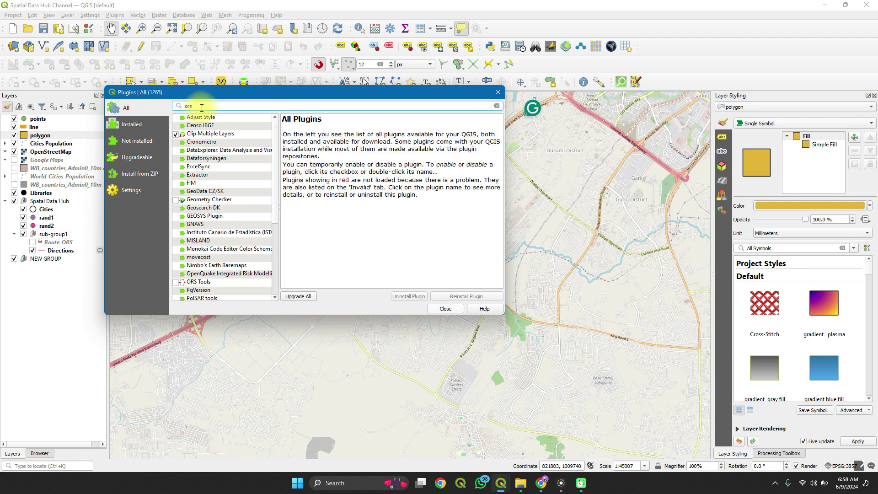
pyautogui.press('BackSpace')
pyautogui.press('BackSpace')
pyautogui.write('rs')
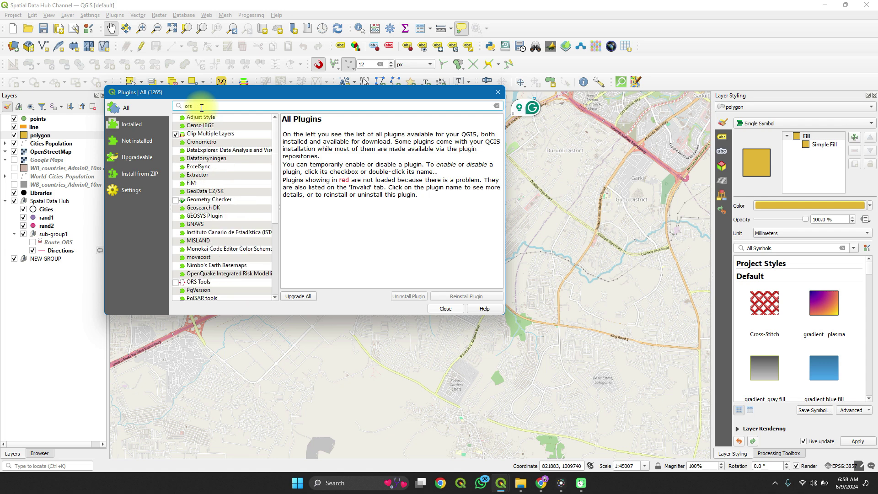
pyautogui.scroll(-1, 206, 217)
pyautogui.scroll(-1, 206, 217)
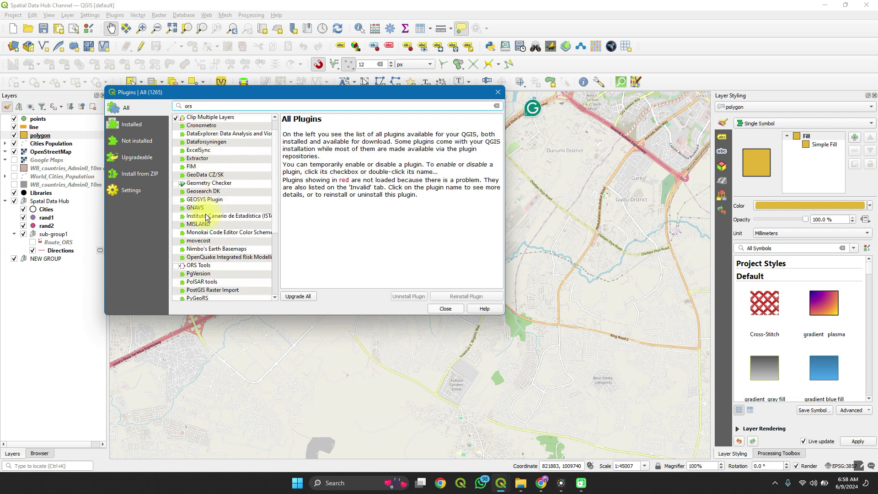
pyautogui.click(198, 265)
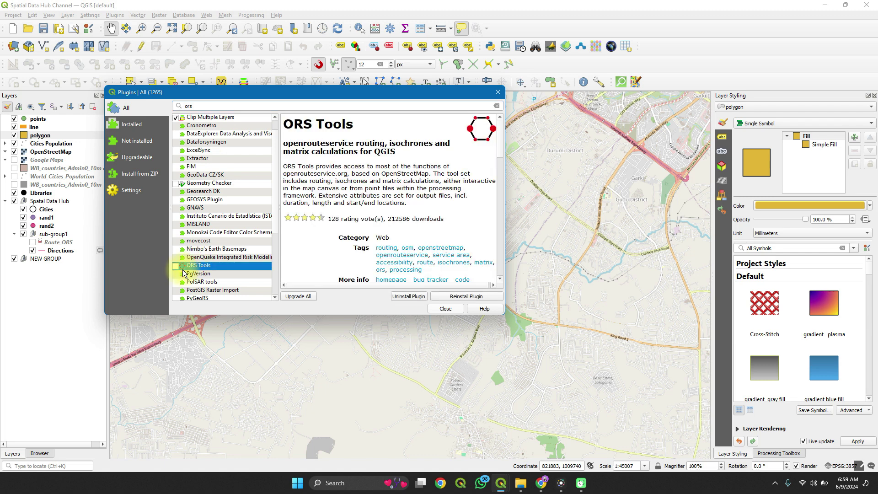
pyautogui.click(174, 265)
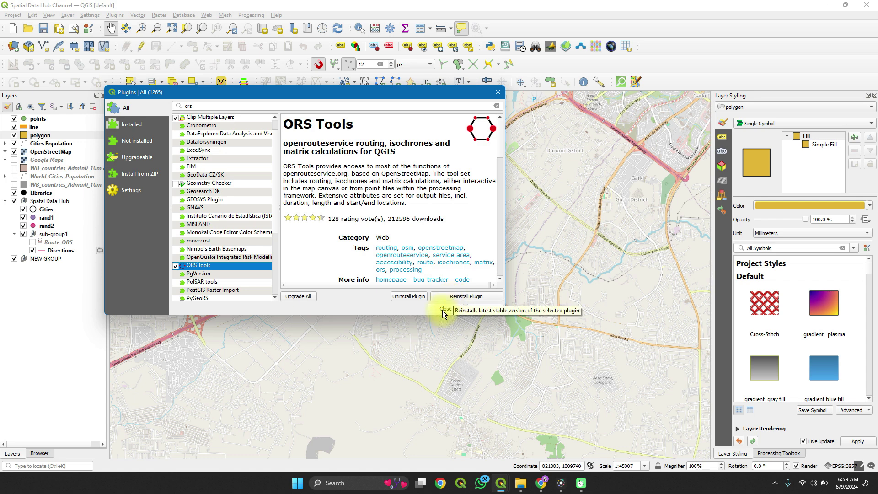
pyautogui.click(442, 311)
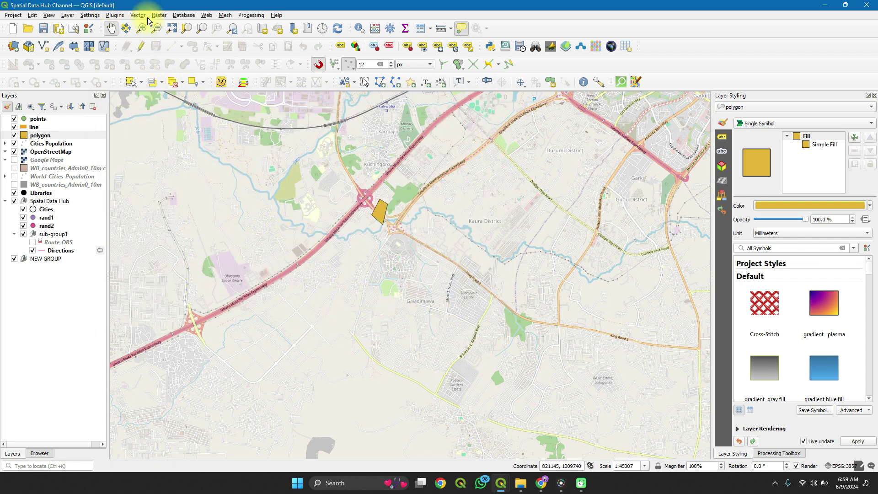
# Step: Launch ORS Tools from the Web menu and follow its openrouteservice sign-up link
pyautogui.click(203, 18)
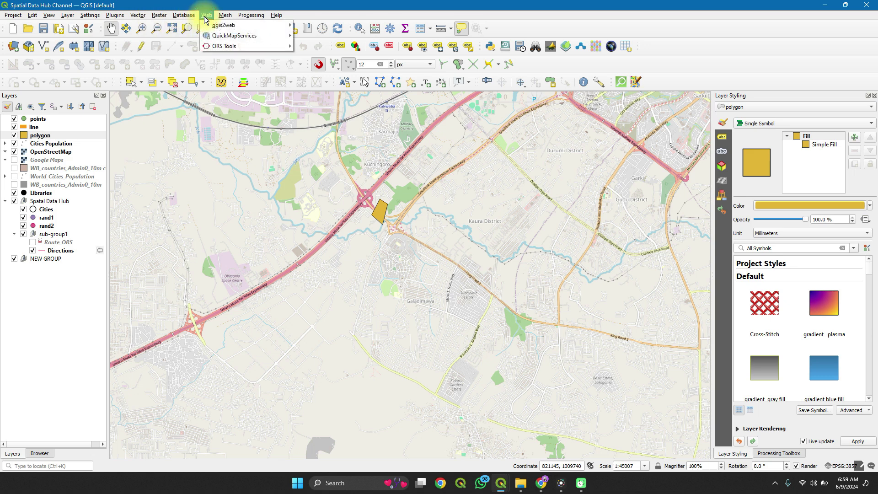
pyautogui.moveTo(210, 46)
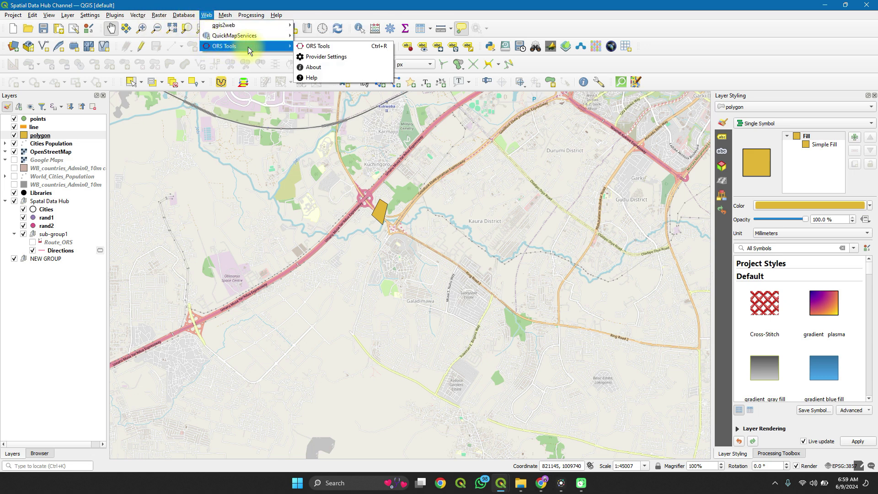
pyautogui.click(303, 46)
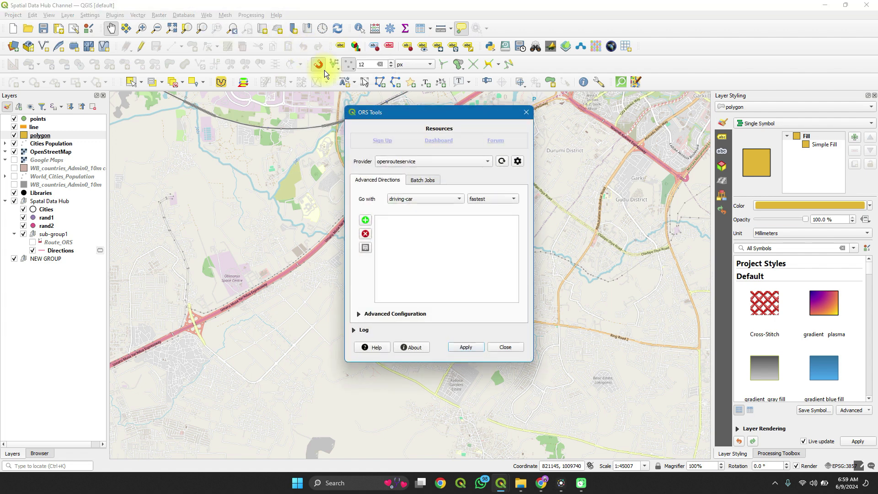
pyautogui.click(384, 144)
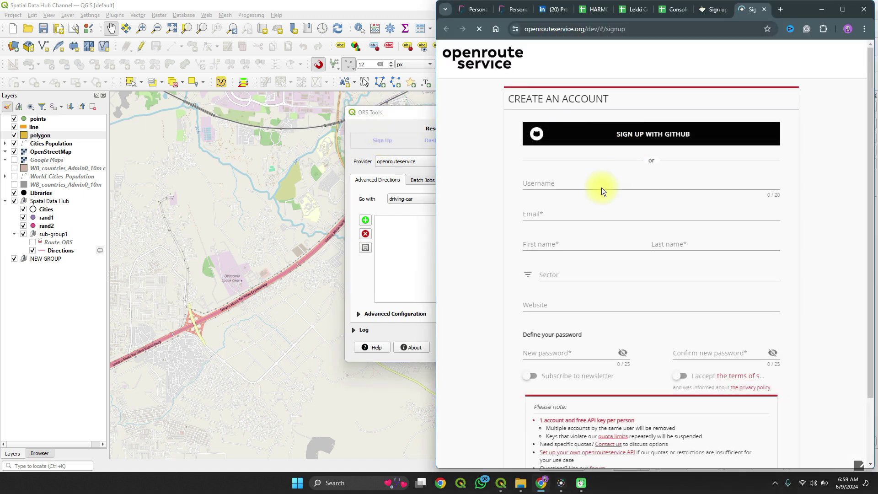
# Step: Enter the new account's username, e-mail address, first name and last name
pyautogui.click(596, 184)
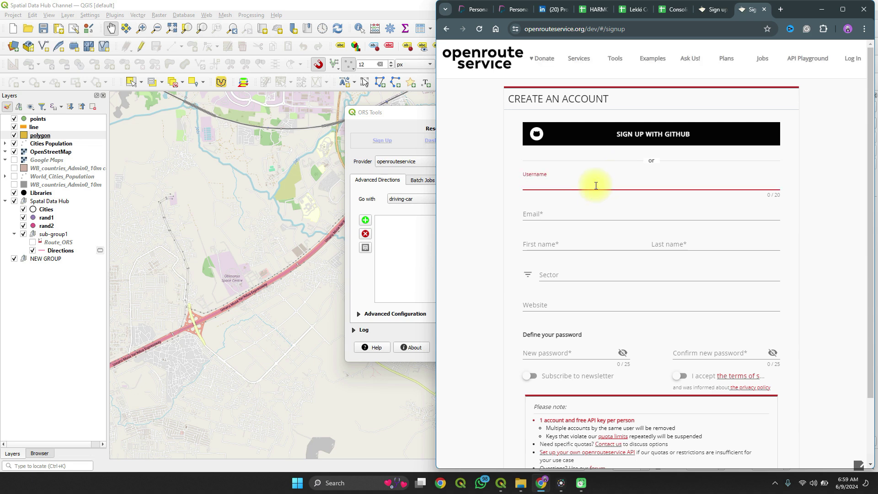
pyautogui.write('control')
pyautogui.click(565, 214)
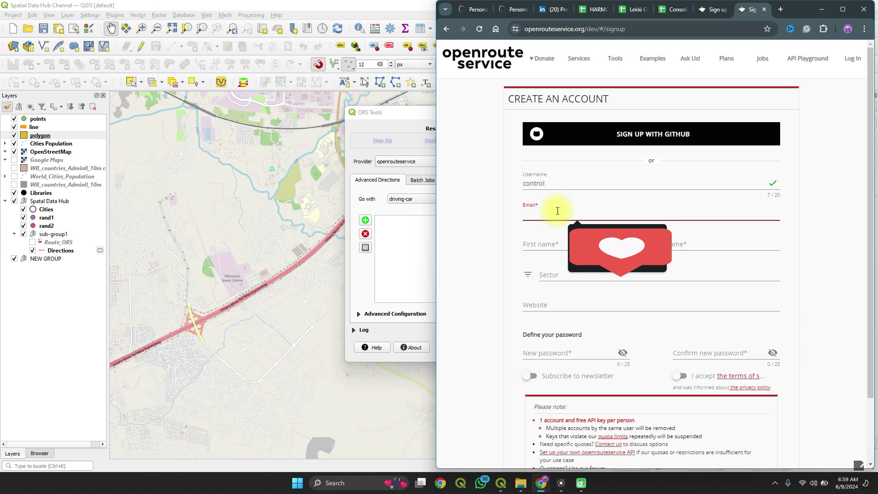
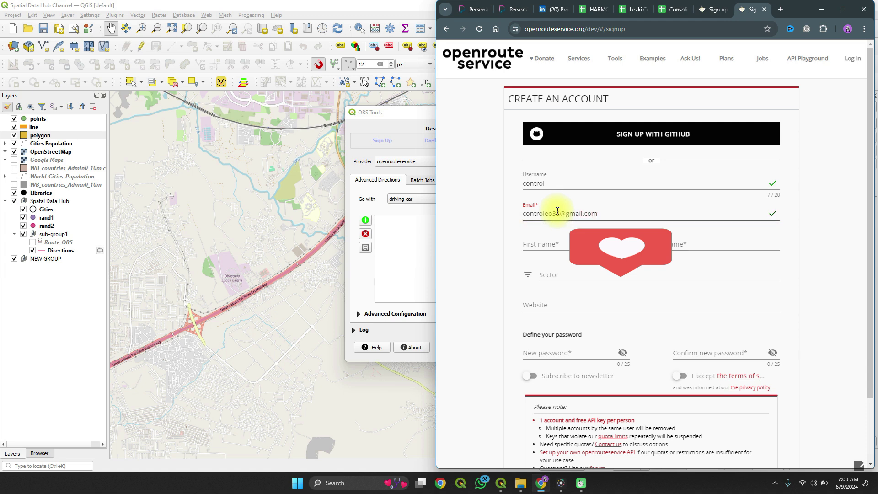
pyautogui.click(538, 248)
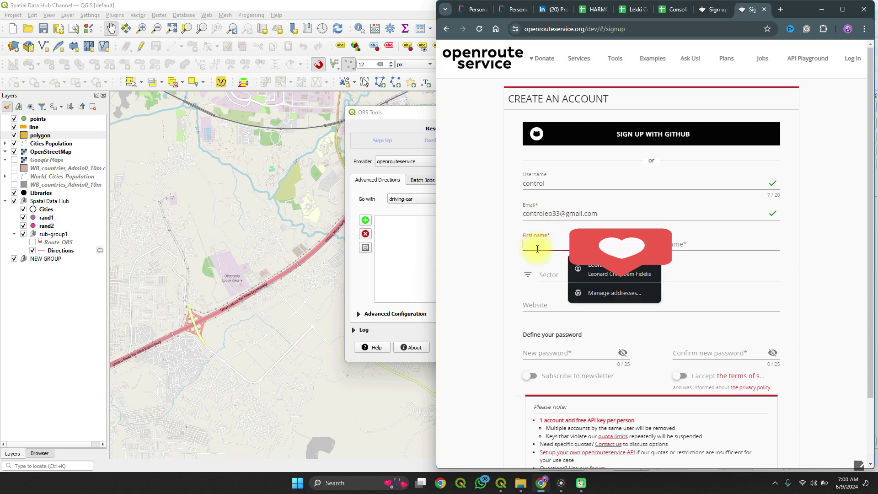
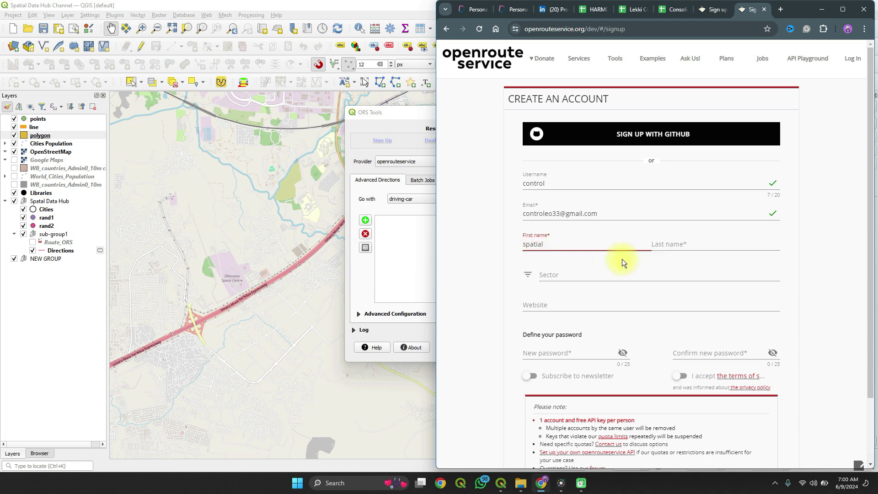
pyautogui.click(673, 246)
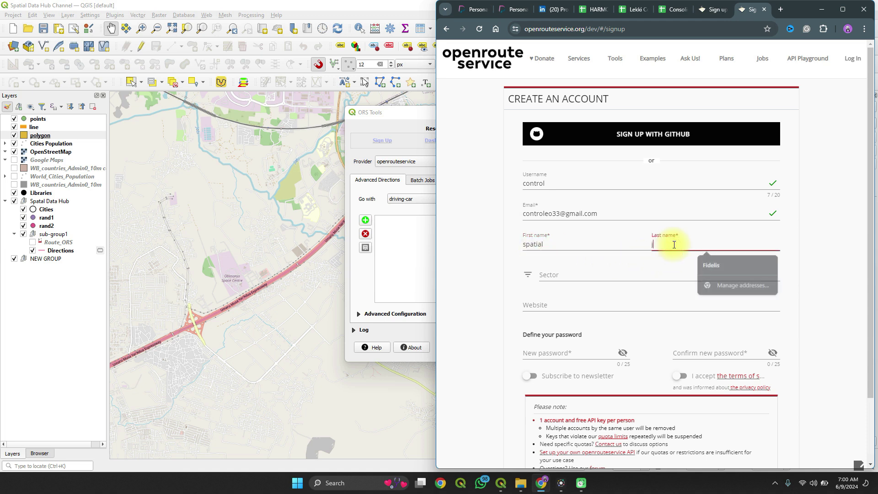
pyautogui.write('jazreel')
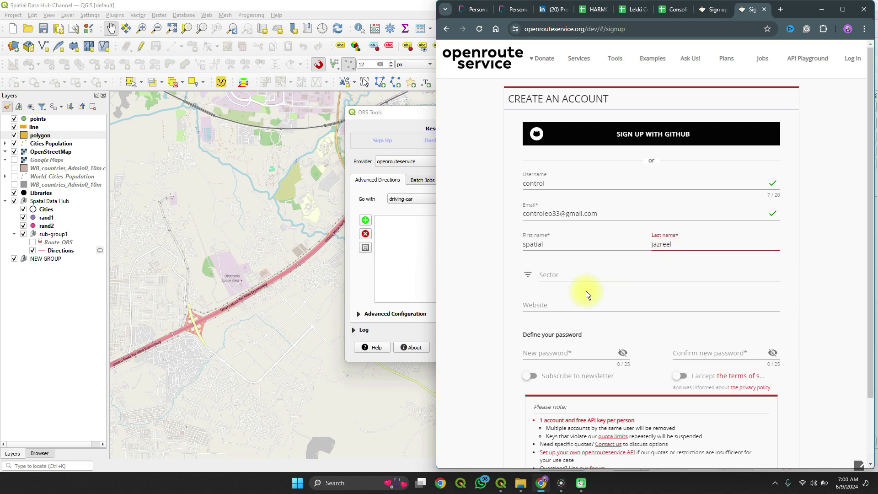
# Step: Set and confirm the account password, accept the terms, and submit the registration
pyautogui.scroll(-3, 576, 301)
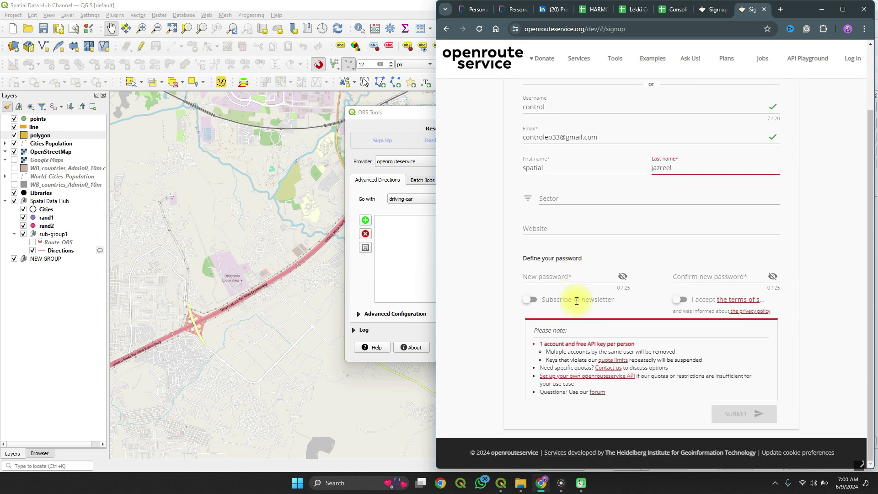
pyautogui.click(568, 272)
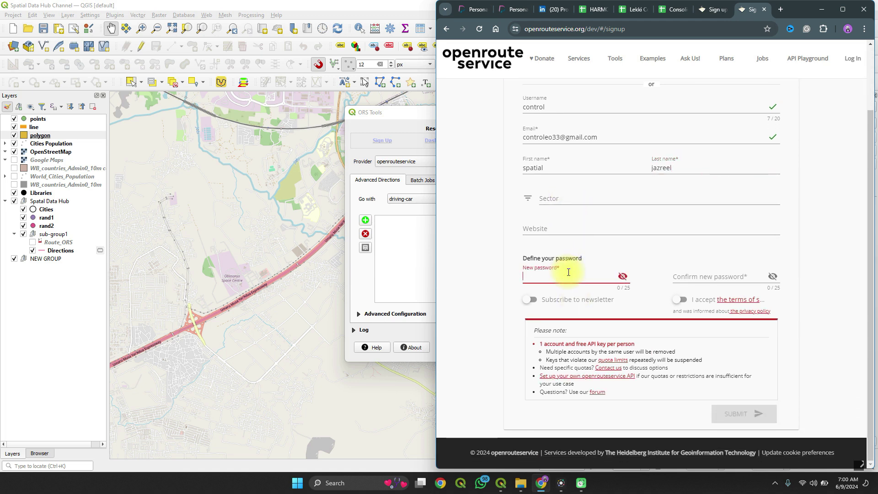
pyautogui.write('*****')
pyautogui.click(695, 279)
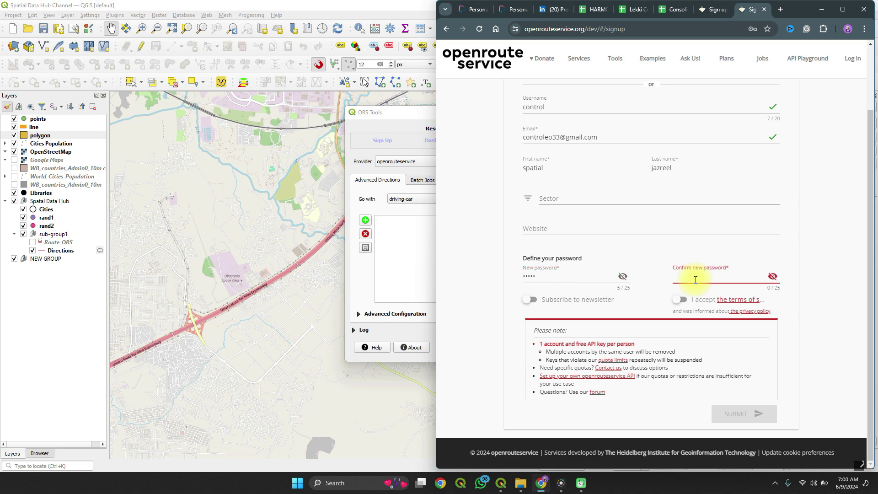
pyautogui.write('*****')
pyautogui.click(681, 301)
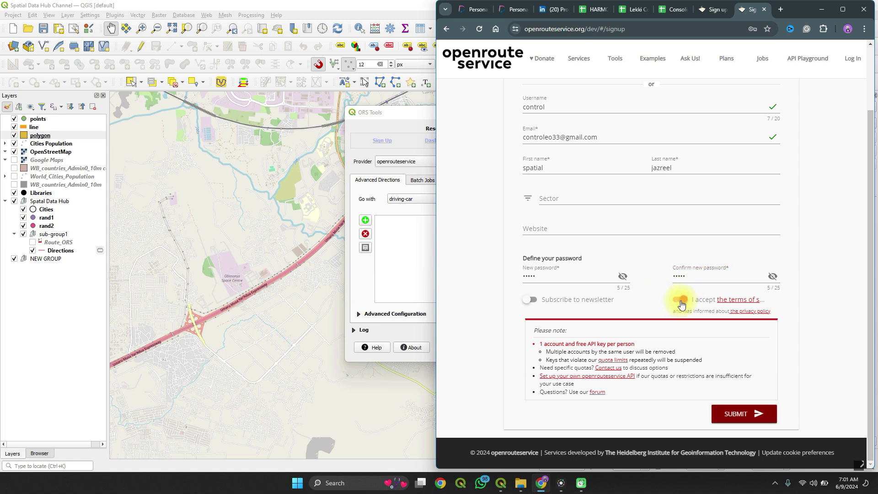
pyautogui.click(735, 409)
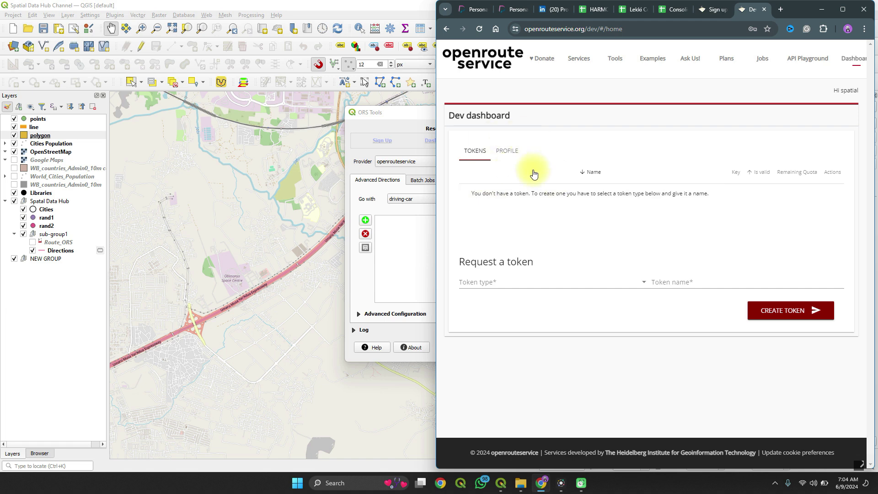
# Step: Check the QGIS dialog, then return to the dashboard and choose the Standard token type
pyautogui.click(412, 262)
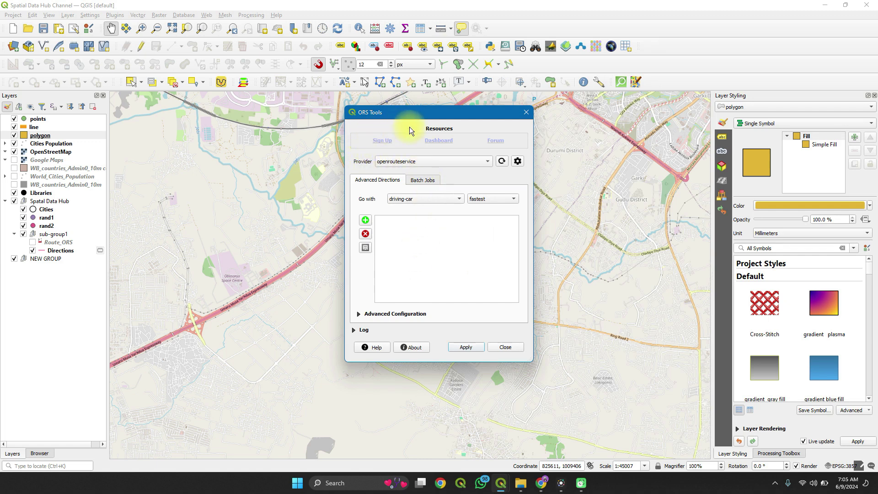
pyautogui.click(435, 142)
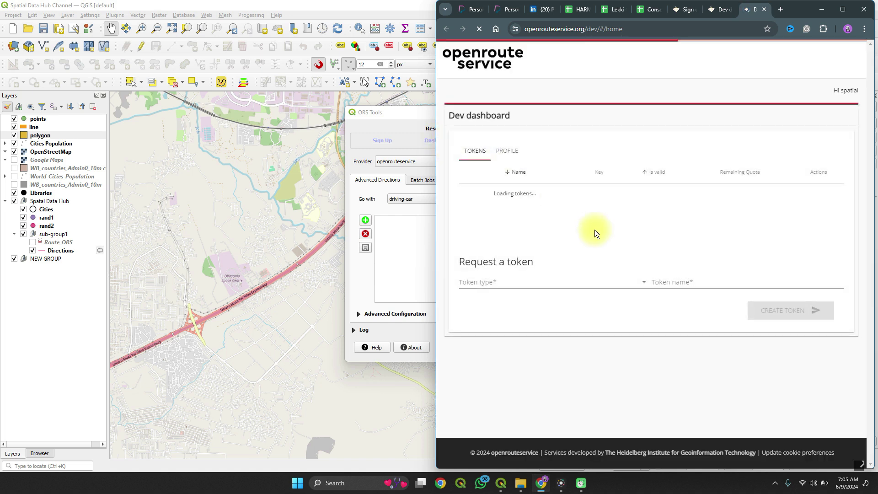
pyautogui.click(556, 282)
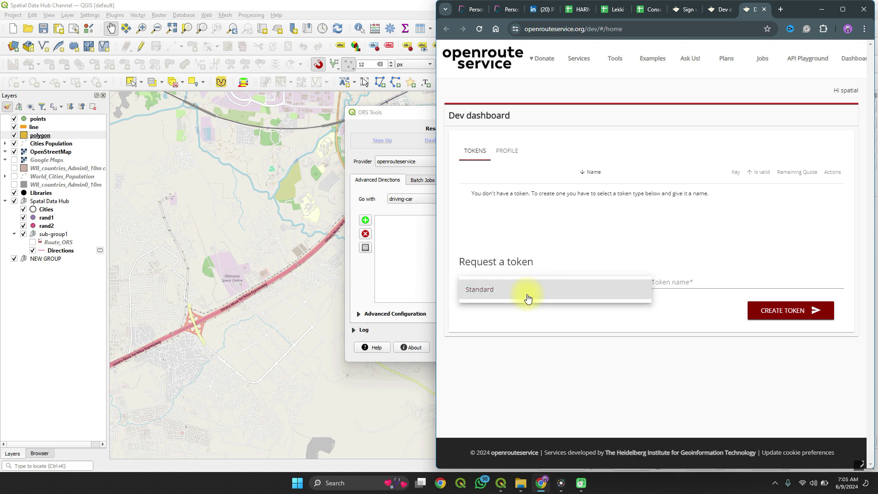
pyautogui.click(528, 297)
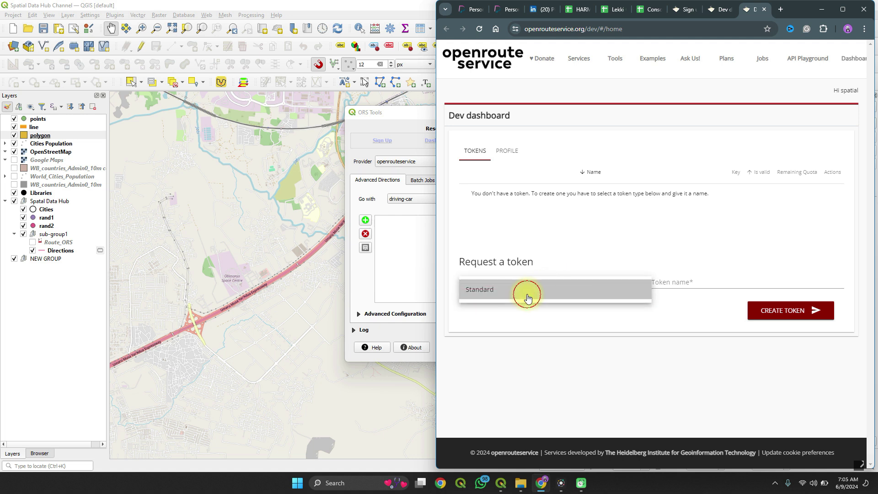
# Step: Name the token 'Spatial data', create it, copy its key, and return to QGIS
pyautogui.click(677, 281)
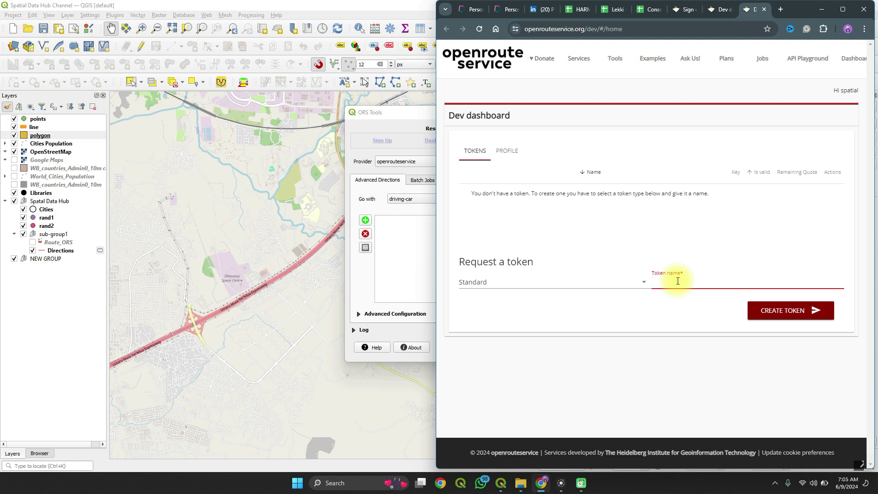
pyautogui.write('St')
pyautogui.press('BackSpace')
pyautogui.write('patial ')
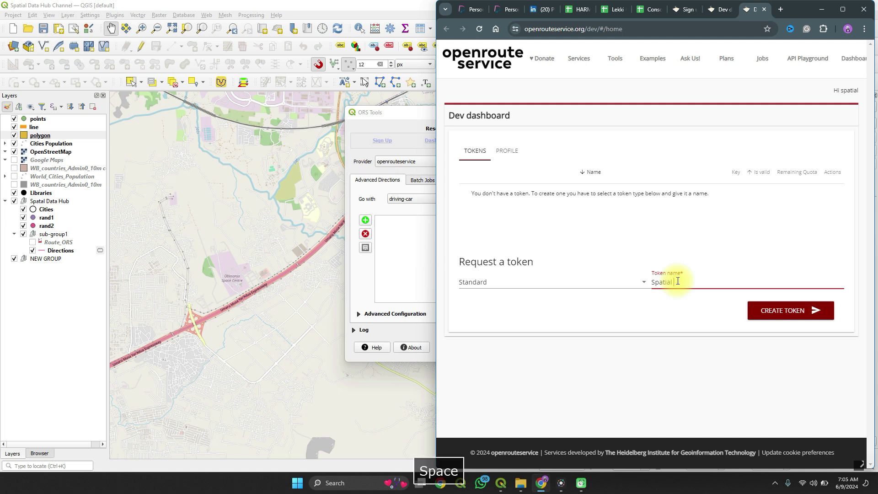
pyautogui.write('data')
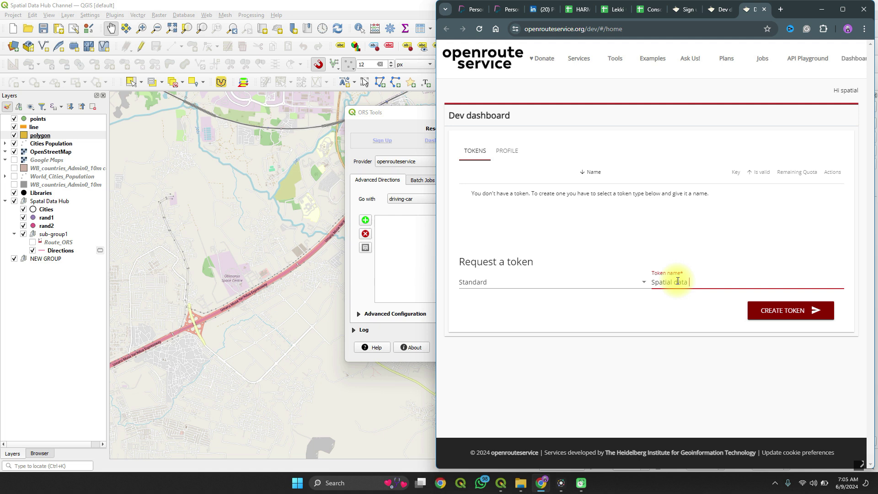
pyautogui.click(797, 321)
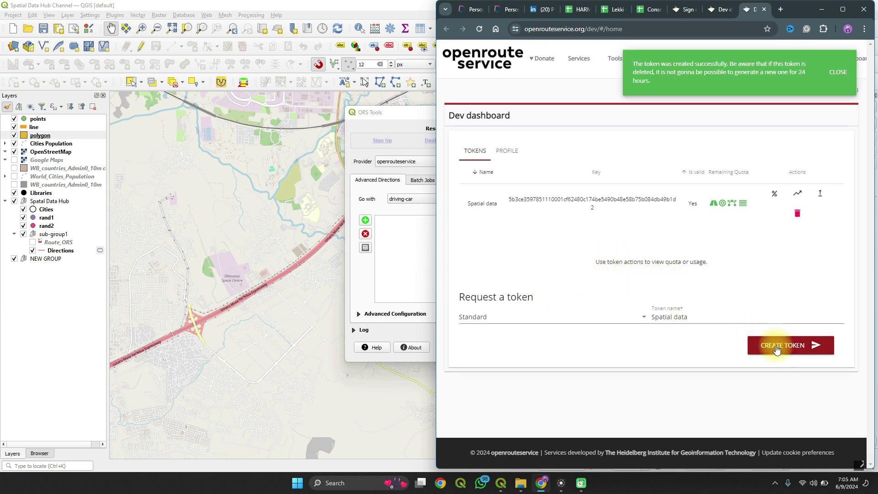
pyautogui.click(615, 198)
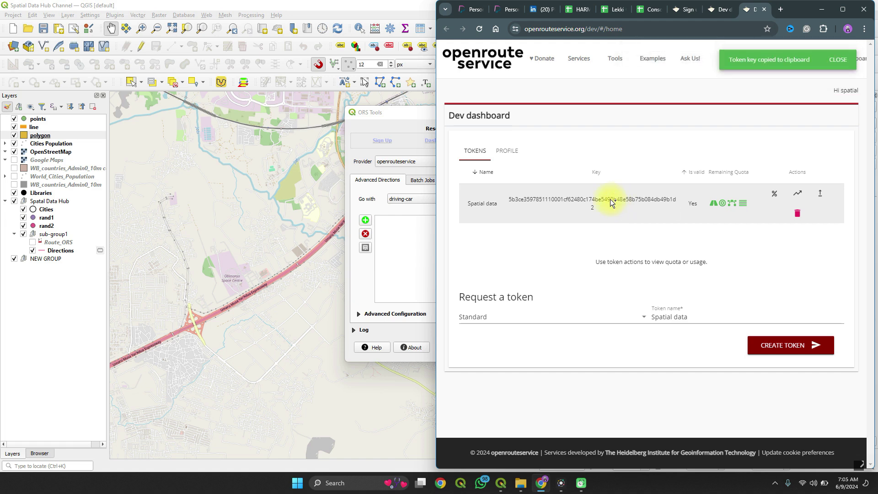
pyautogui.click(421, 251)
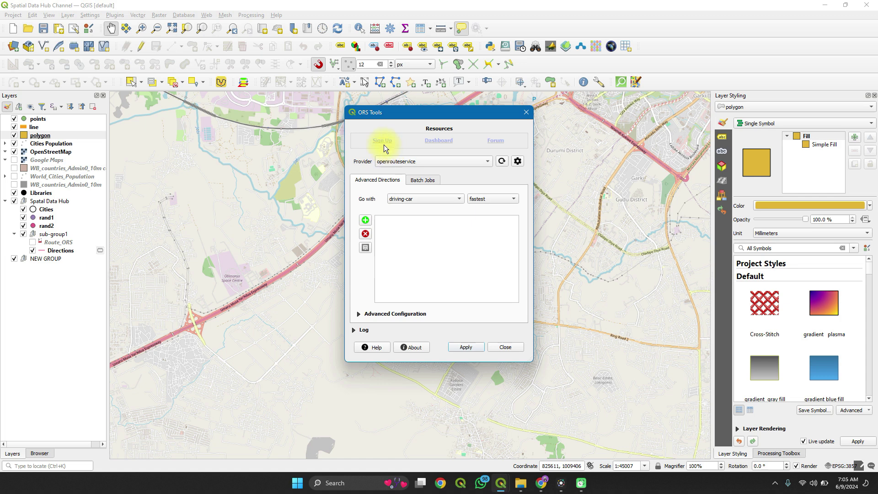
# Step: Paste the copied key into the openrouteservice API Key setting and save it
pyautogui.click(519, 161)
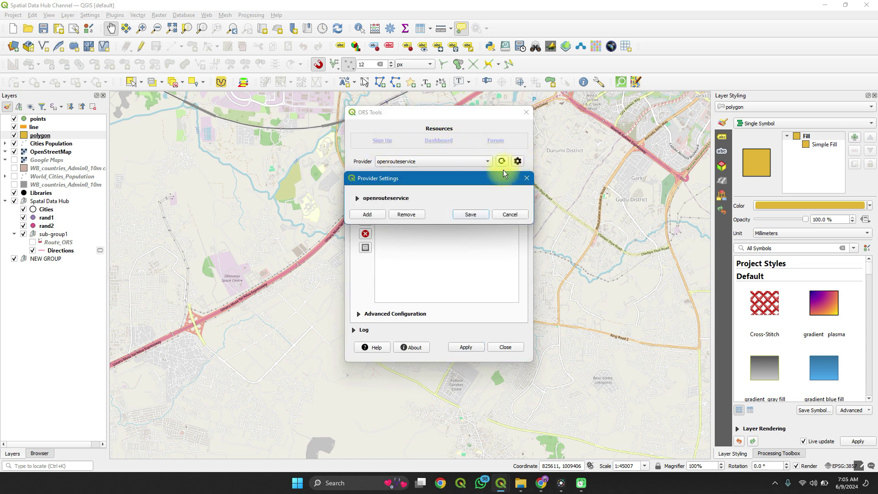
pyautogui.click(357, 199)
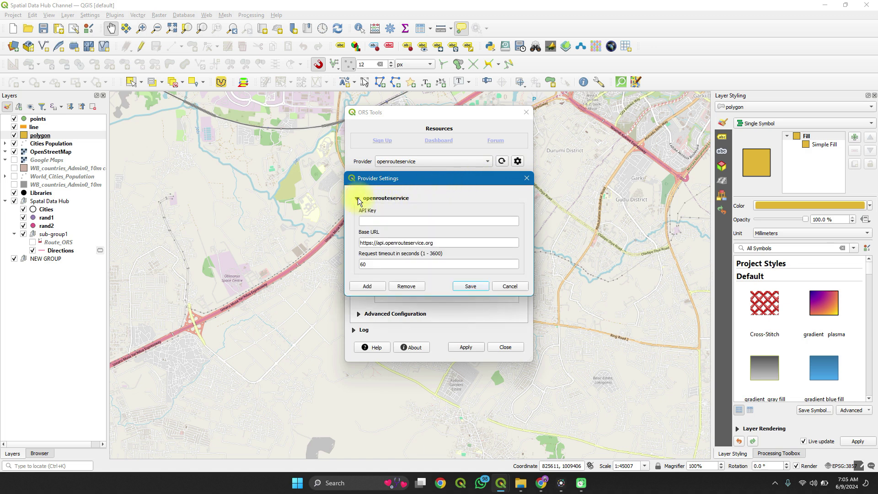
pyautogui.click(386, 226)
pyautogui.hotkey('ctrl', 'v')
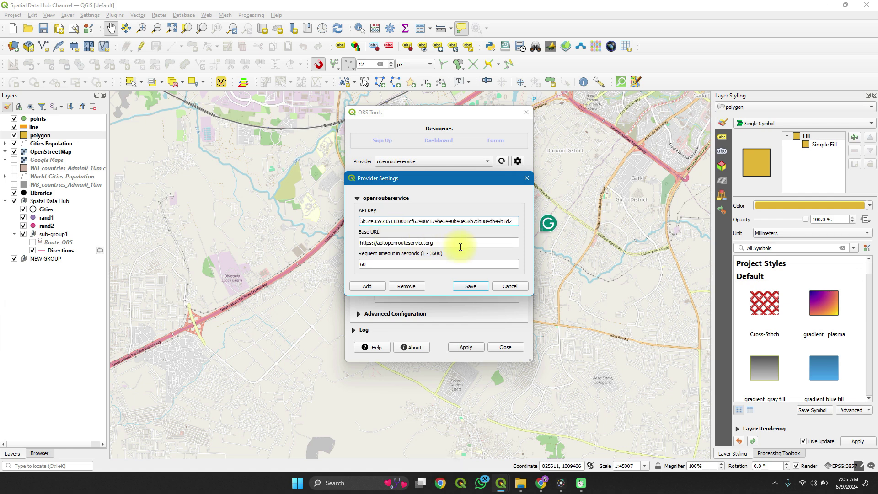
pyautogui.click(465, 286)
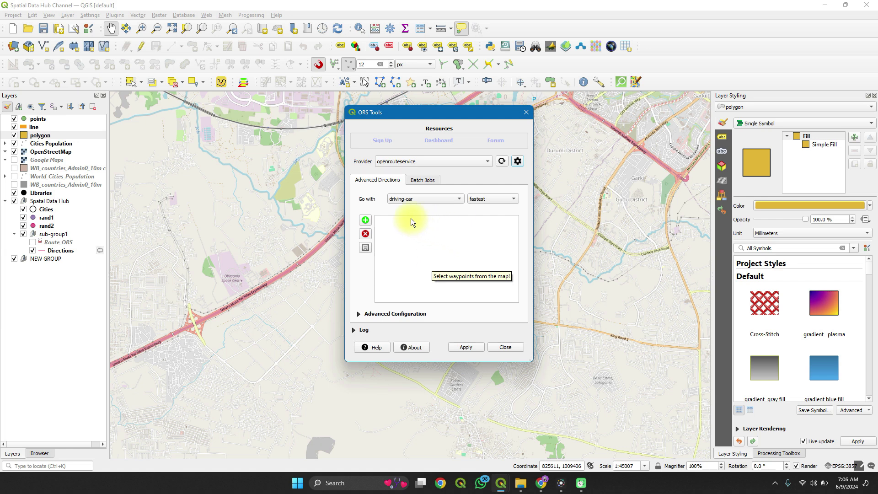
# Step: Place waypoints 0–3: southwest junction, northeast along the expressway, southeast, then east
pyautogui.click(366, 220)
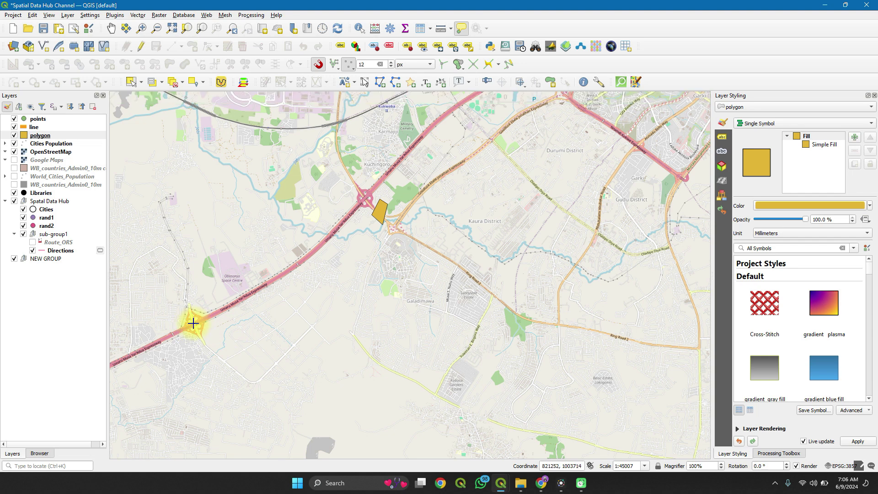
pyautogui.click(196, 323)
pyautogui.click(344, 221)
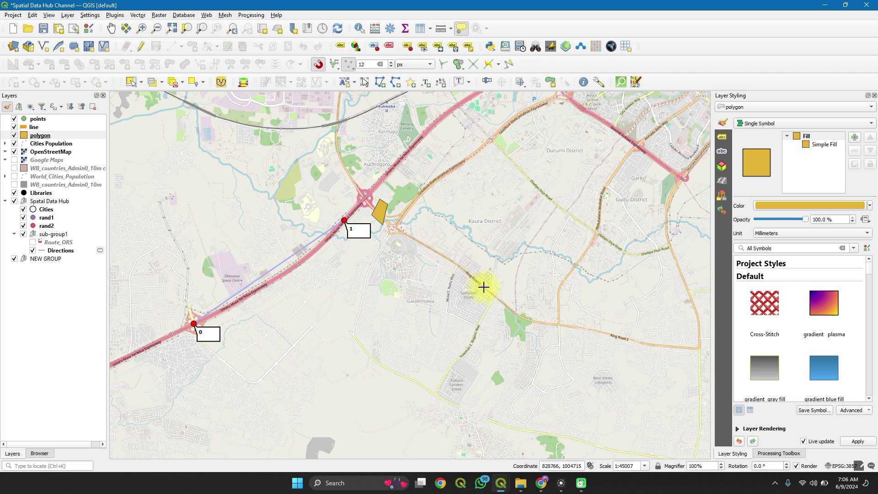
pyautogui.click(514, 313)
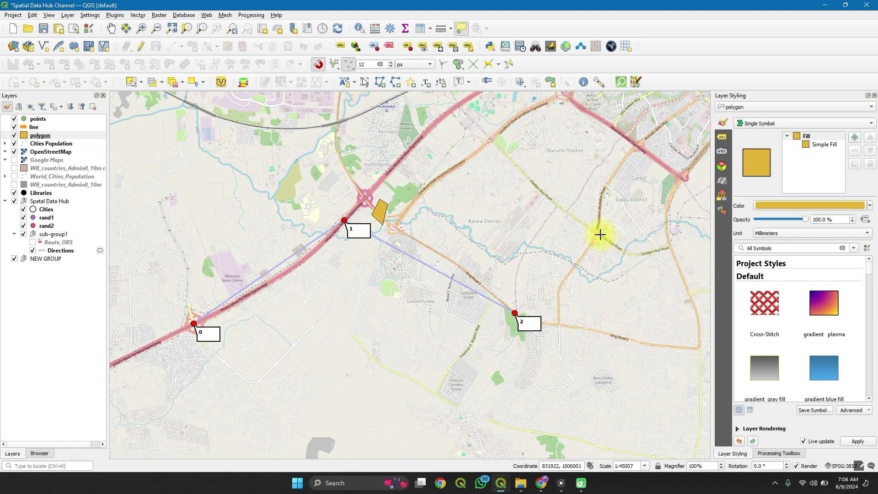
pyautogui.click(633, 254)
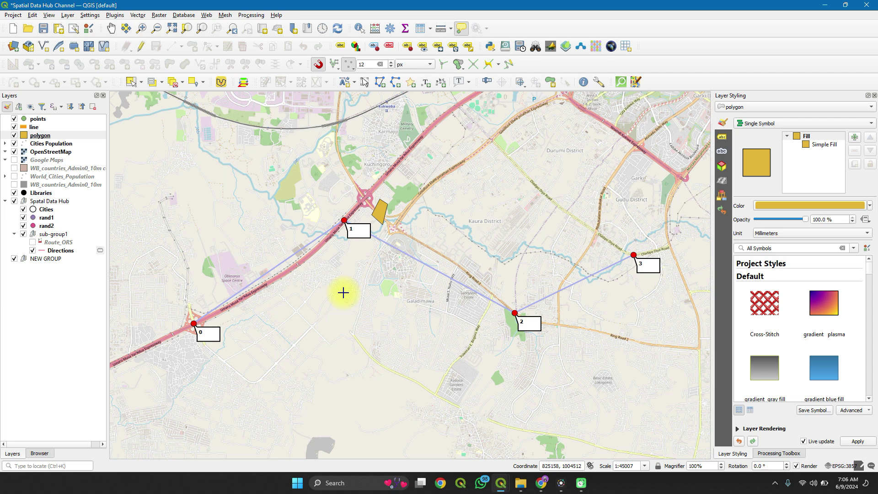
# Step: Reopen ORS Tools, keep the driving-car profile, and set the route preference to shortest
pyautogui.click(210, 15)
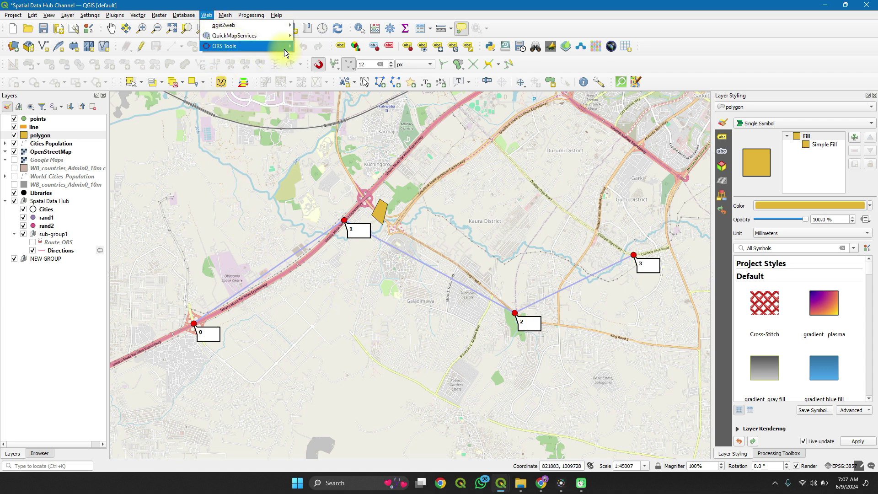
pyautogui.moveTo(284, 47)
pyautogui.click(314, 46)
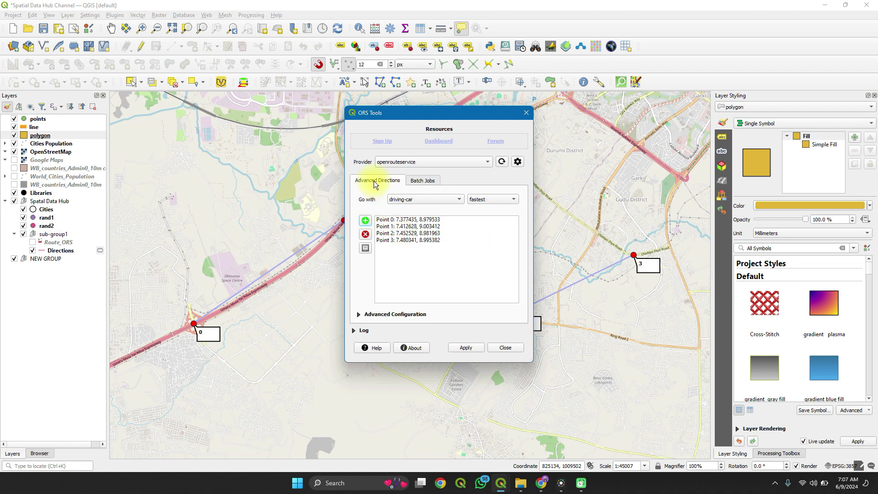
pyautogui.click(451, 200)
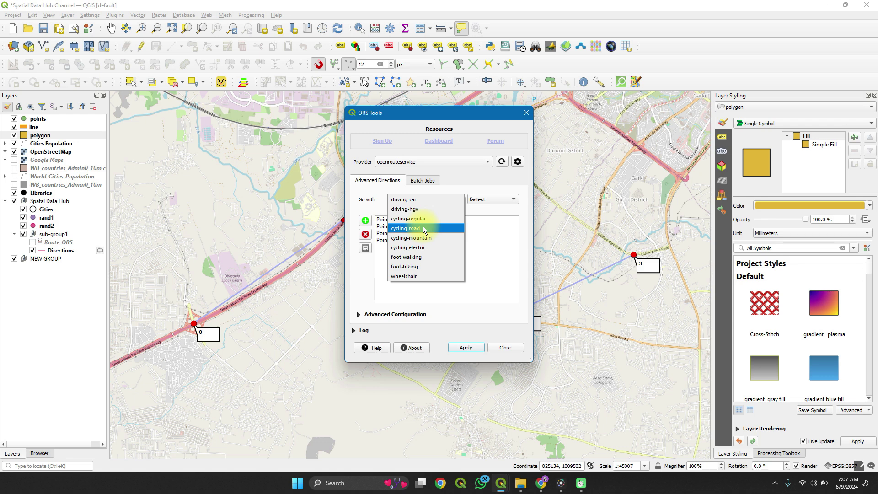
pyautogui.click(470, 242)
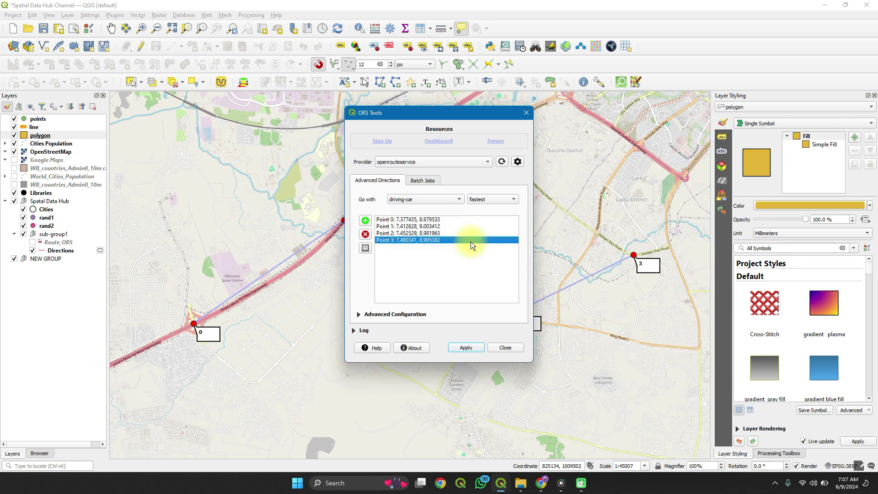
pyautogui.click(482, 201)
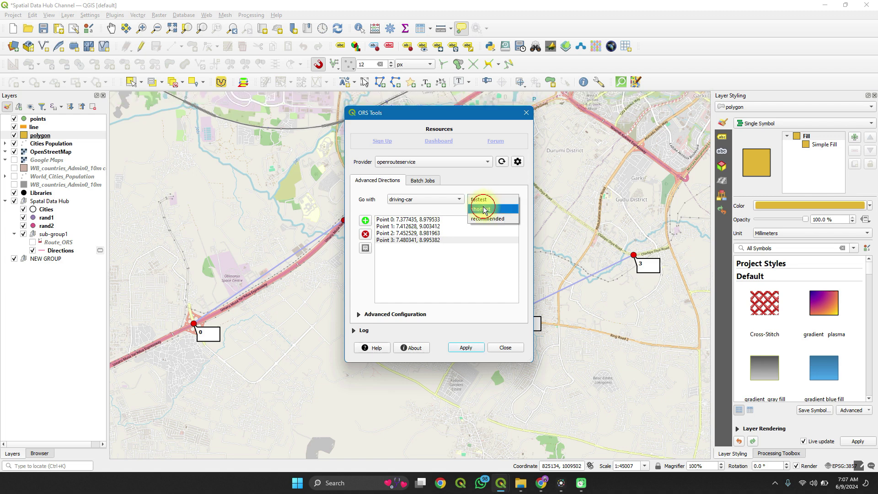
pyautogui.click(483, 208)
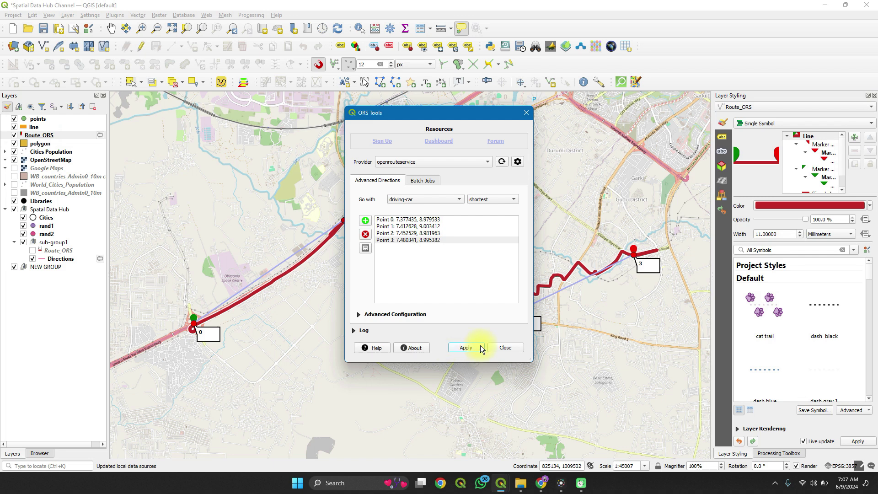
# Step: Close the dialog, zoom out to show the whole route, and open Route_ORS layer properties
pyautogui.click(495, 345)
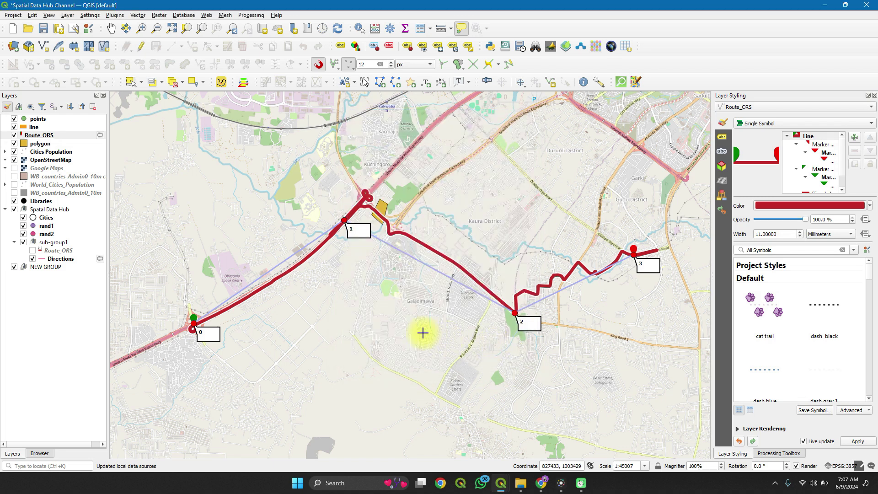
pyautogui.scroll(1, 222, 340)
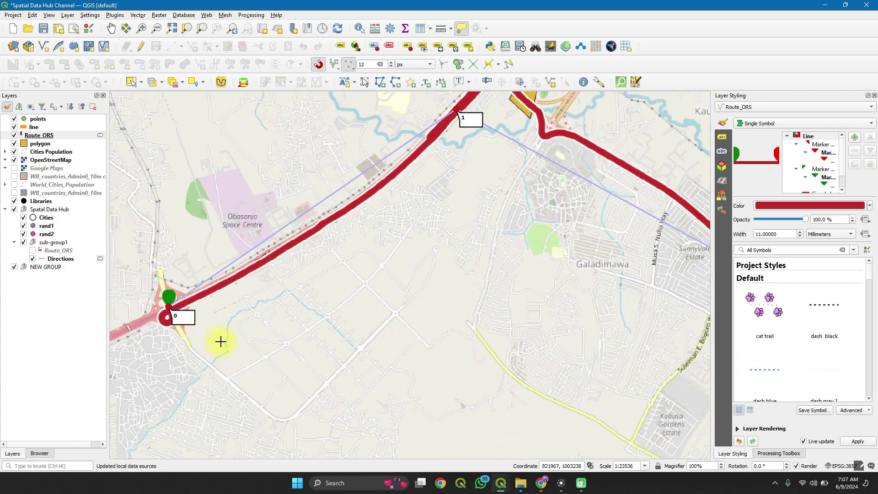
pyautogui.scroll(-1, 221, 342)
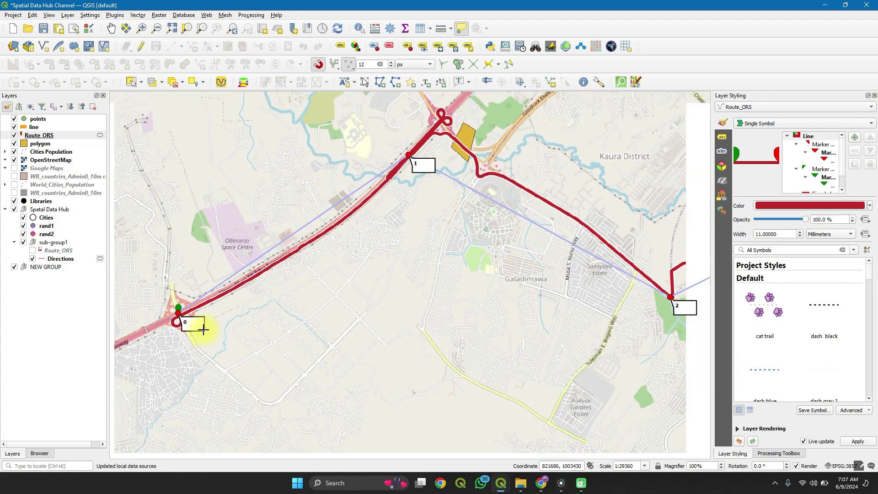
pyautogui.scroll(-1, 204, 329)
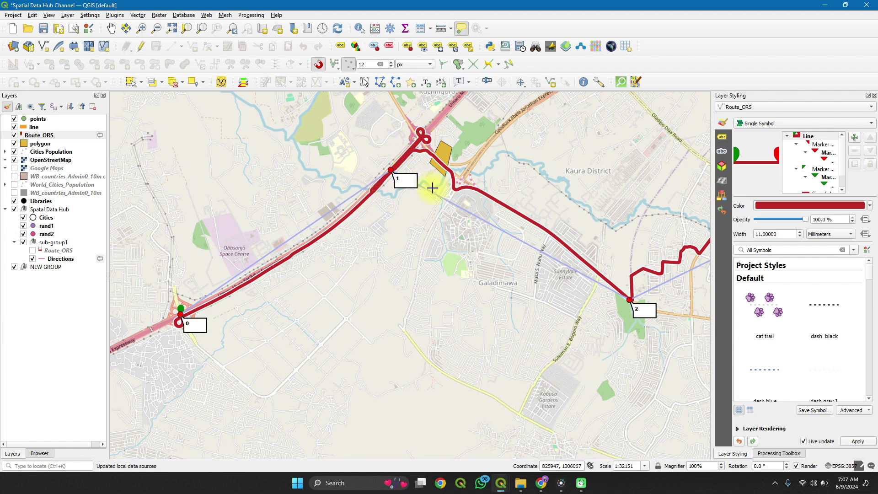
pyautogui.scroll(-2, 487, 218)
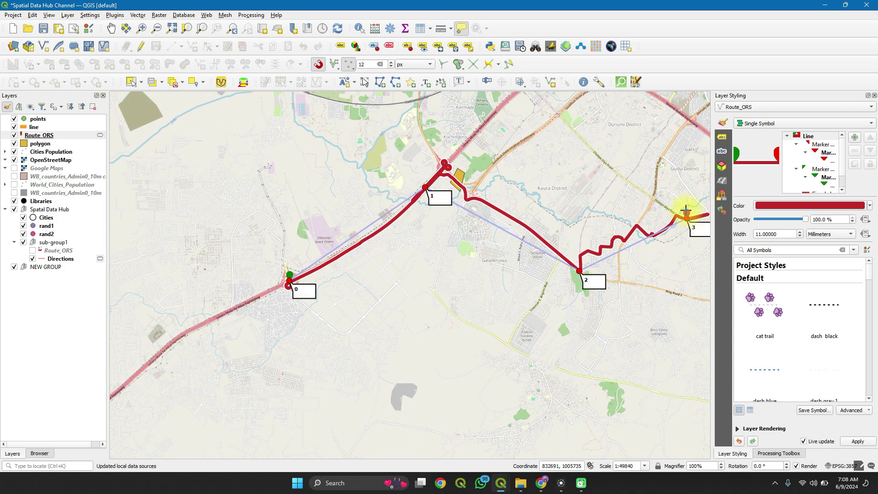
pyautogui.scroll(-2, 699, 214)
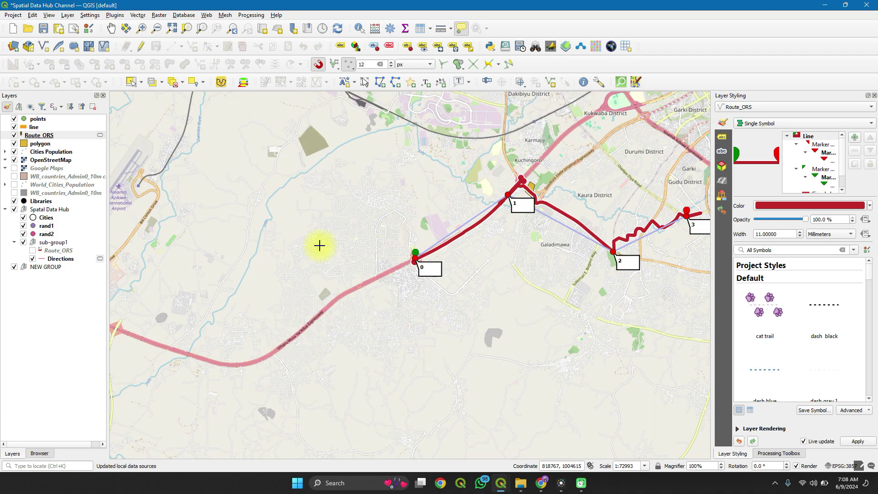
pyautogui.click(68, 135)
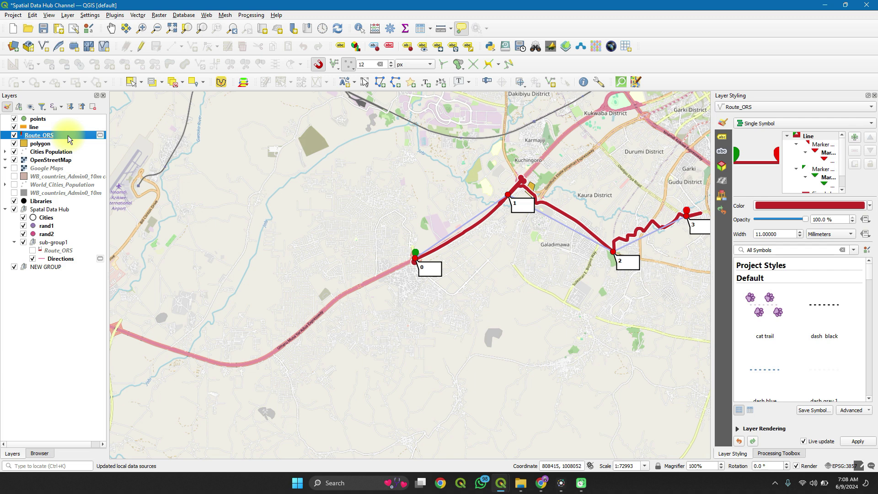
pyautogui.doubleClick(68, 135)
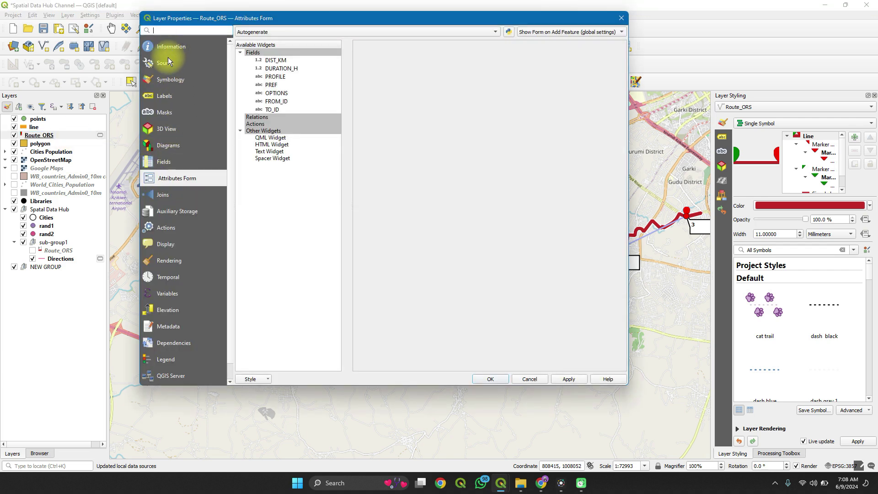
pyautogui.click(166, 76)
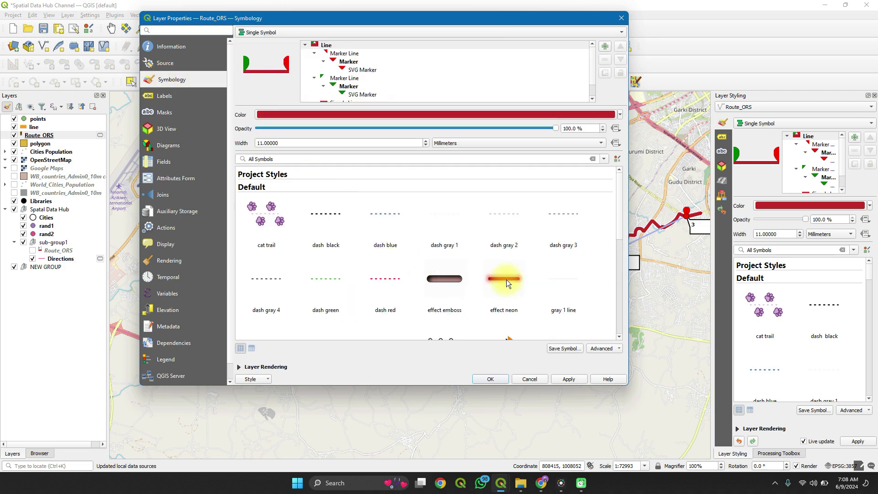
pyautogui.scroll(-3, 506, 279)
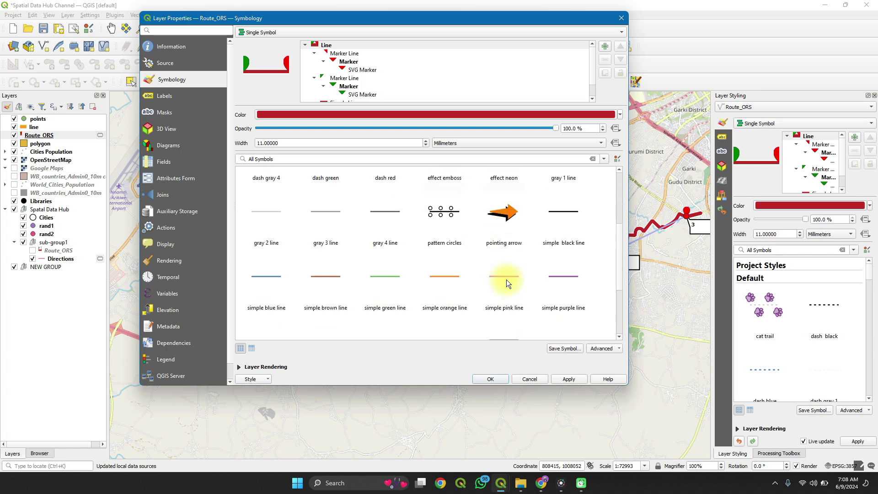
pyautogui.scroll(-3, 506, 279)
pyautogui.scroll(2, 506, 279)
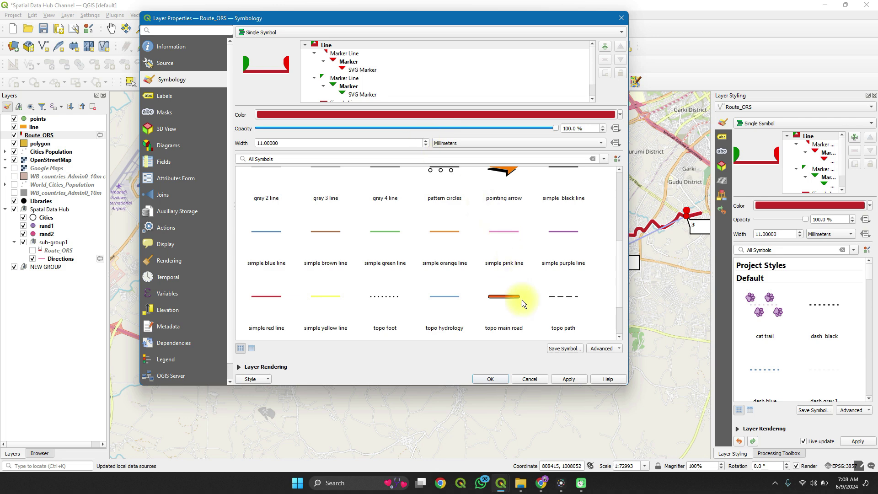
pyautogui.click(504, 379)
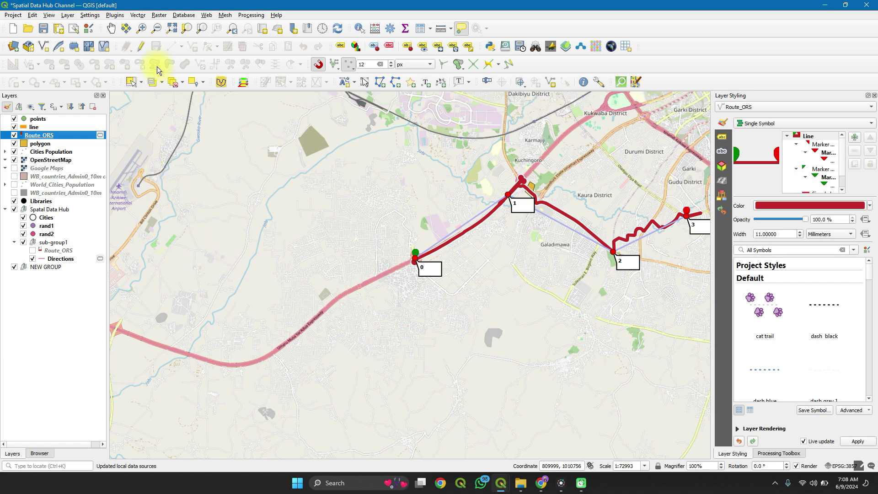
# Step: Hide the Route_ORS layer in the Layers panel
pyautogui.click(14, 135)
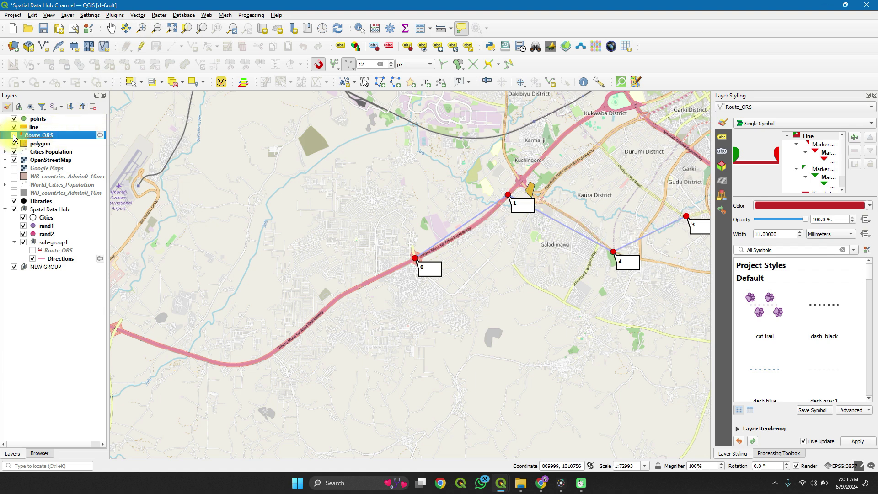
pyautogui.rightClick(57, 135)
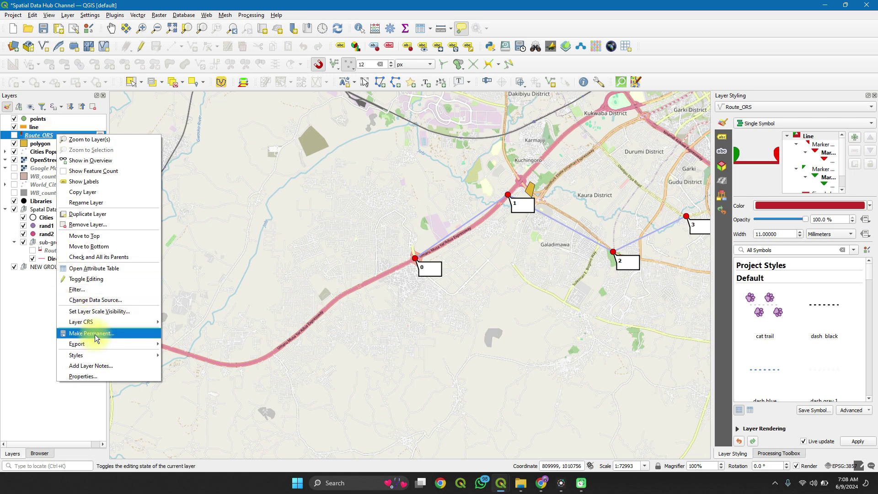
pyautogui.click(37, 335)
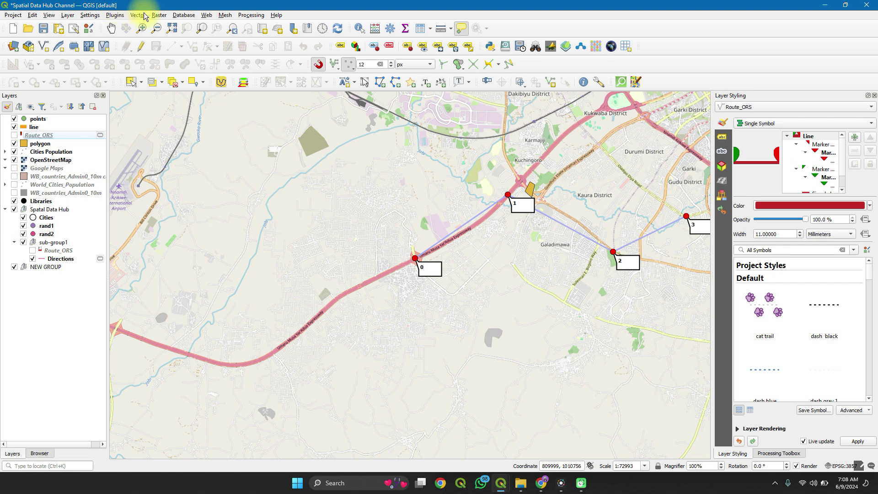
# Step: Reopen the ORS Tools dialog from the Web menu
pyautogui.click(209, 17)
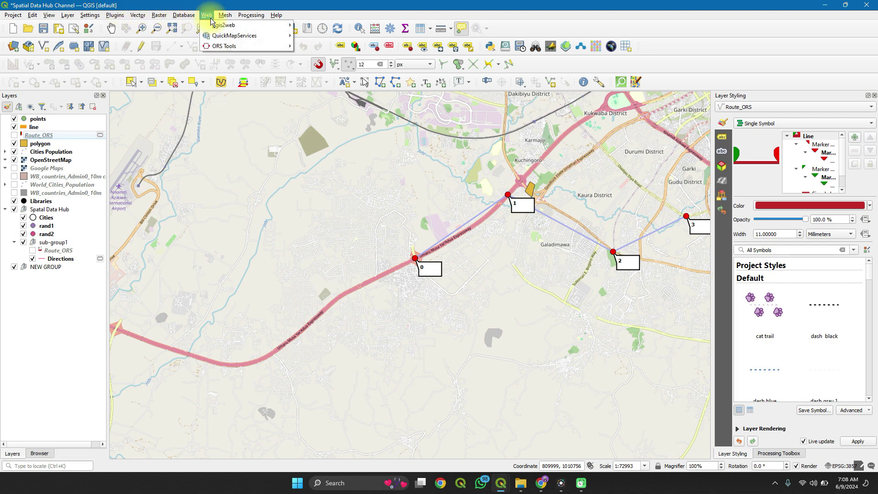
pyautogui.moveTo(265, 47)
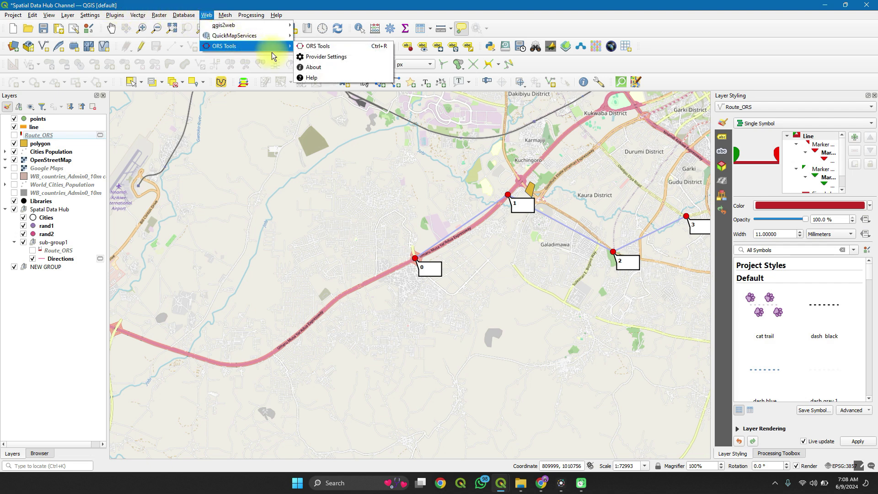
pyautogui.click(315, 46)
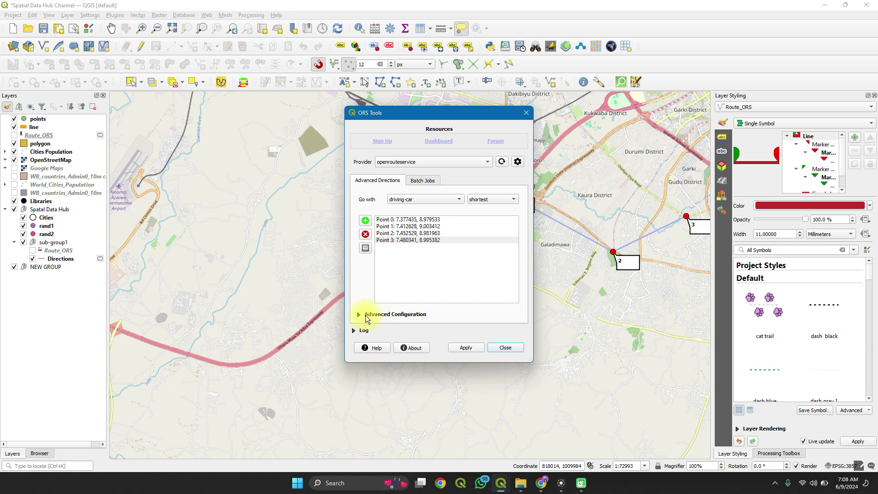
# Step: Expand Advanced Configuration, then its Traveling Salesman and Avoid tags sections
pyautogui.click(359, 315)
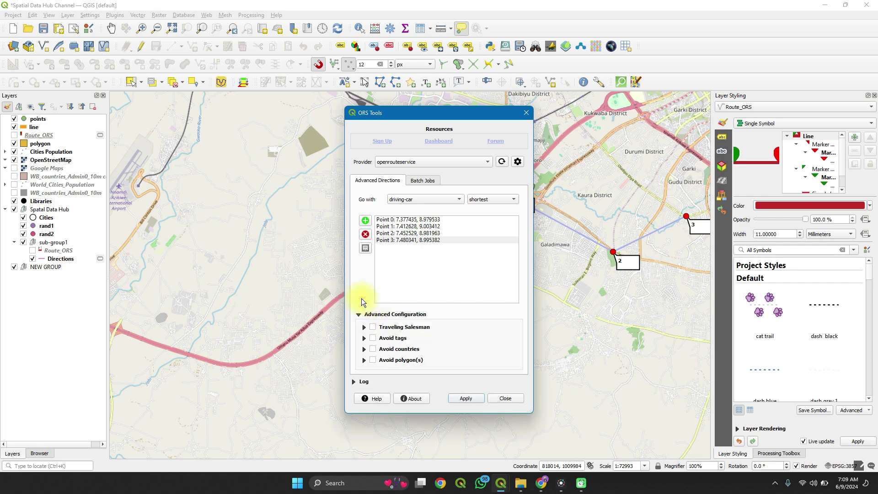
pyautogui.click(364, 327)
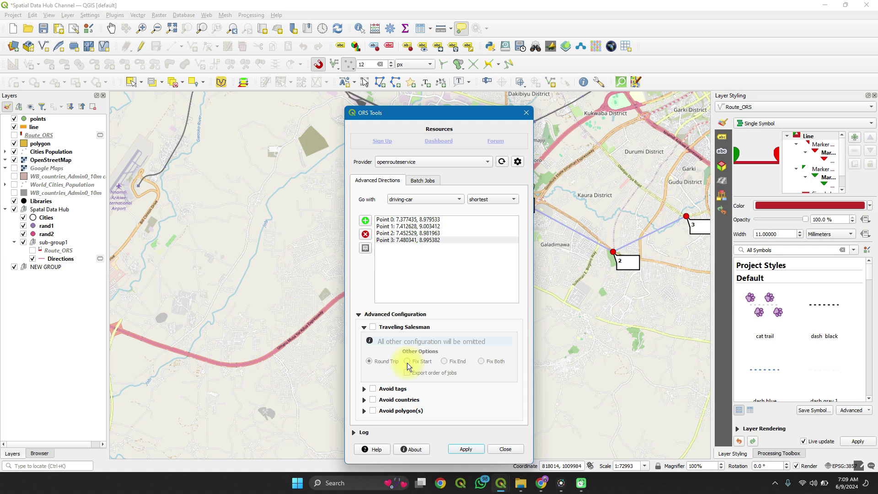
pyautogui.click(364, 391)
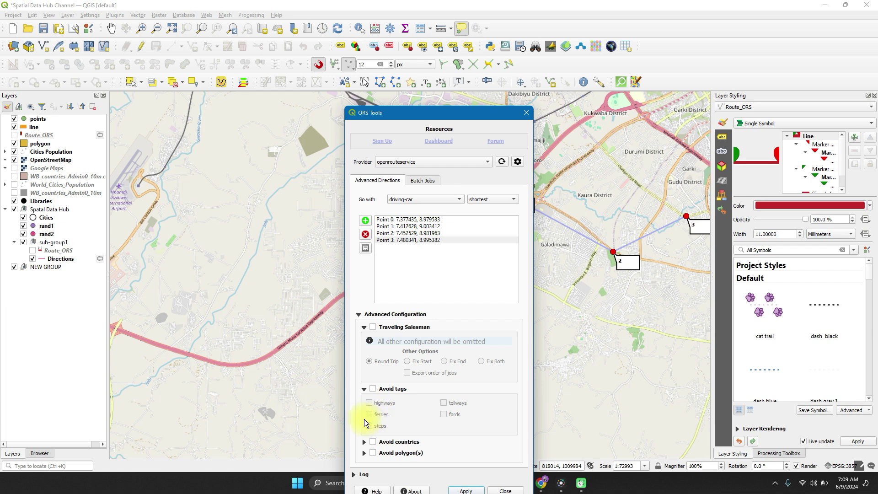
# Step: Expand the Avoid countries section and move the dialog so its lower options show
pyautogui.click(364, 441)
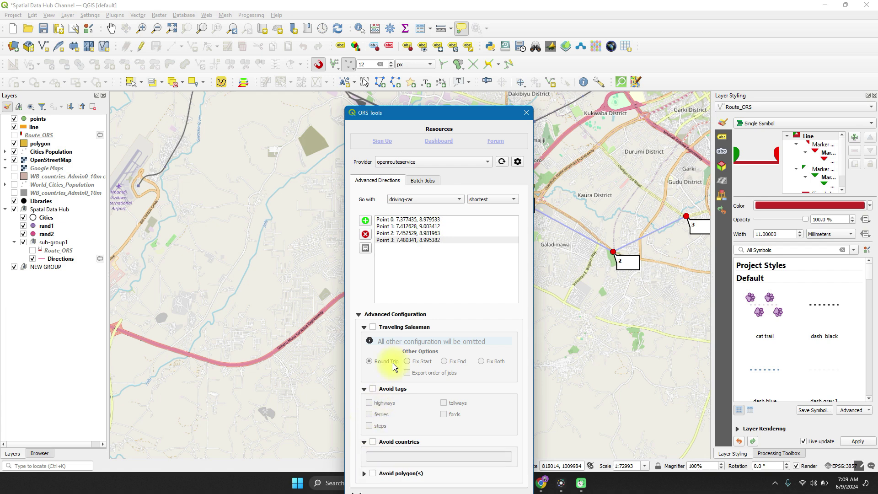
pyautogui.moveTo(424, 112); pyautogui.dragTo(384, 13)
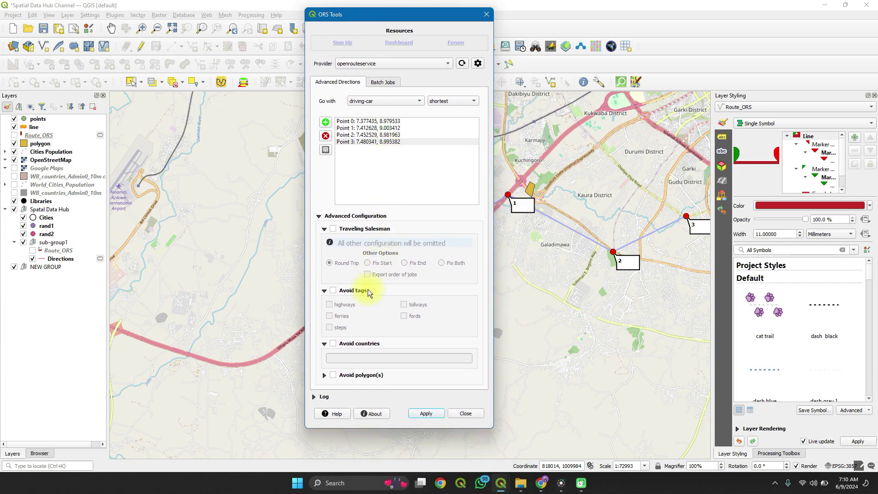
pyautogui.moveTo(323, 361)
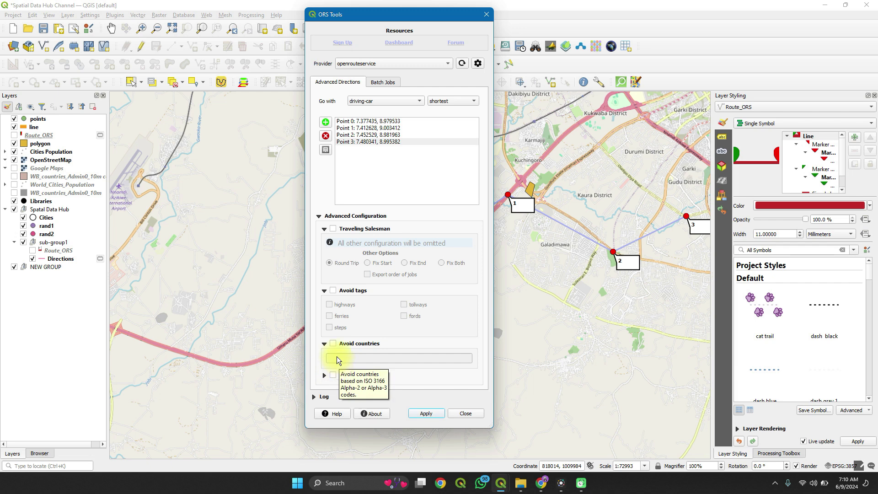
pyautogui.moveTo(336, 346)
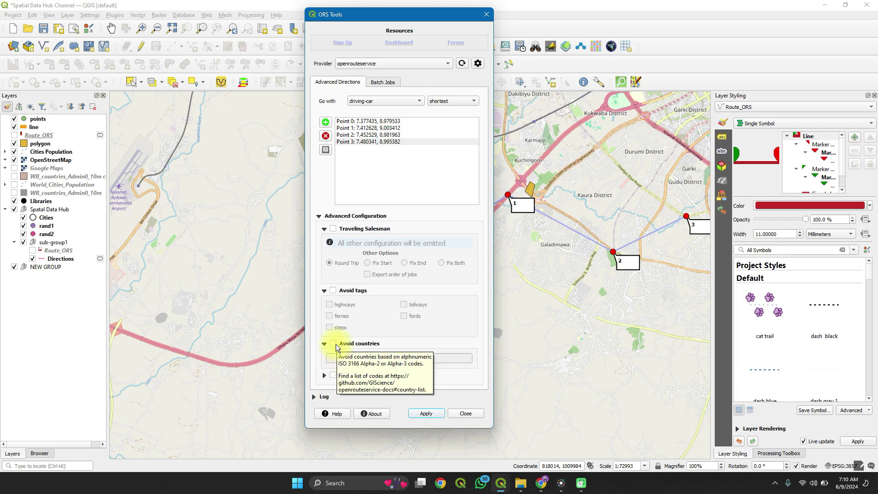
# Step: Turn on Avoid polygon(s) and choose the 'polygon' layer as the area to avoid
pyautogui.click(323, 376)
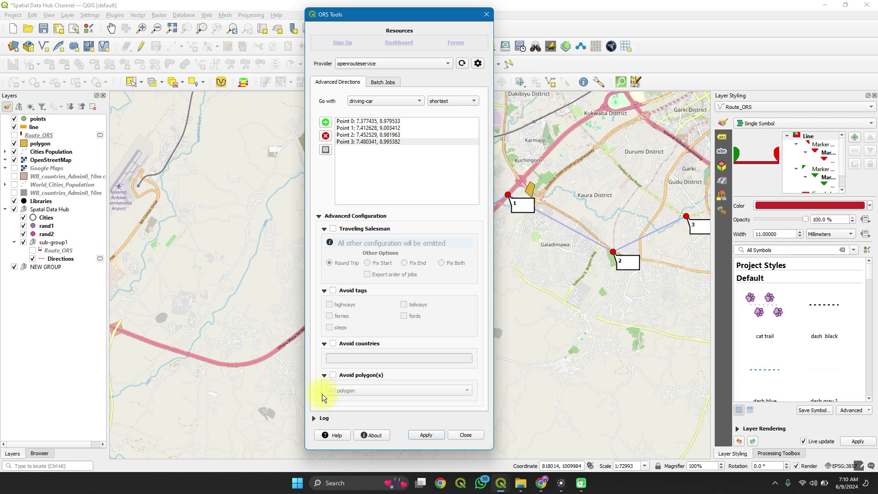
pyautogui.moveTo(322, 394)
pyautogui.click(333, 375)
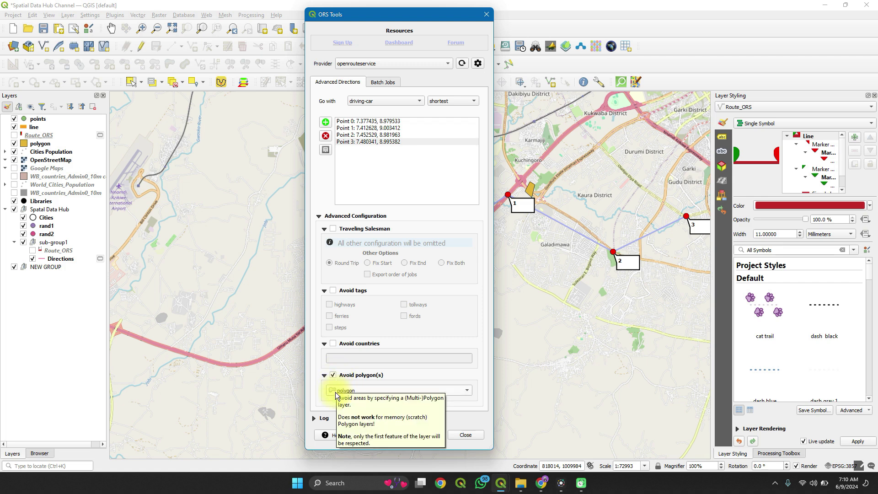
pyautogui.click(336, 394)
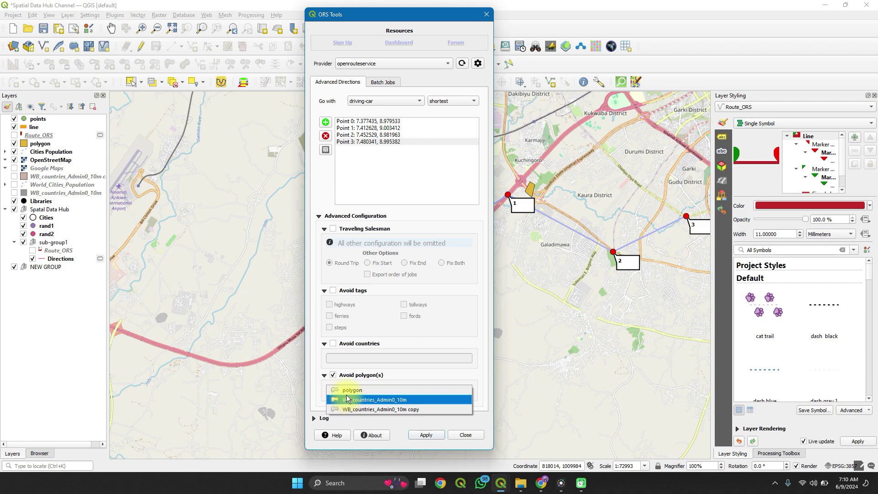
pyautogui.click(347, 390)
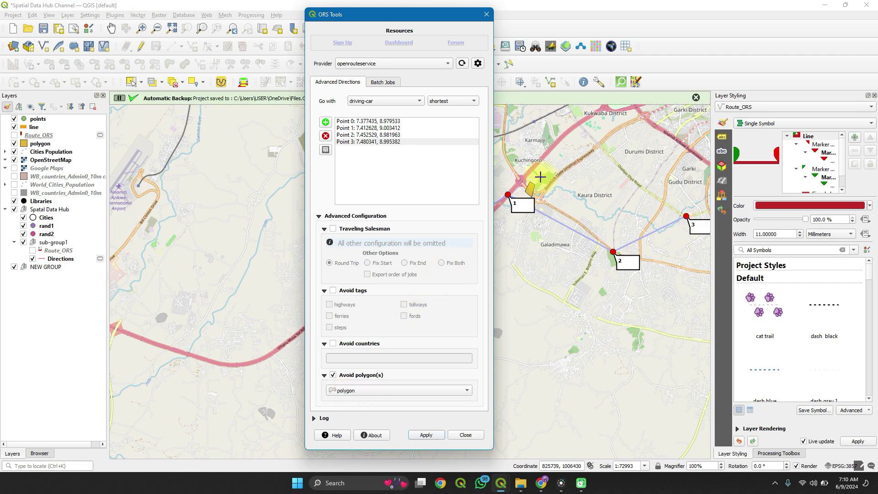
pyautogui.scroll(3, 516, 177)
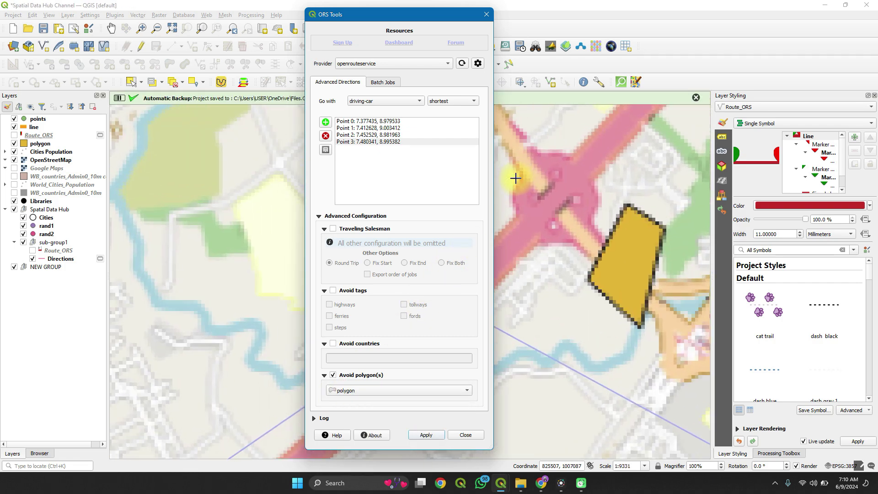
pyautogui.scroll(-2, 516, 178)
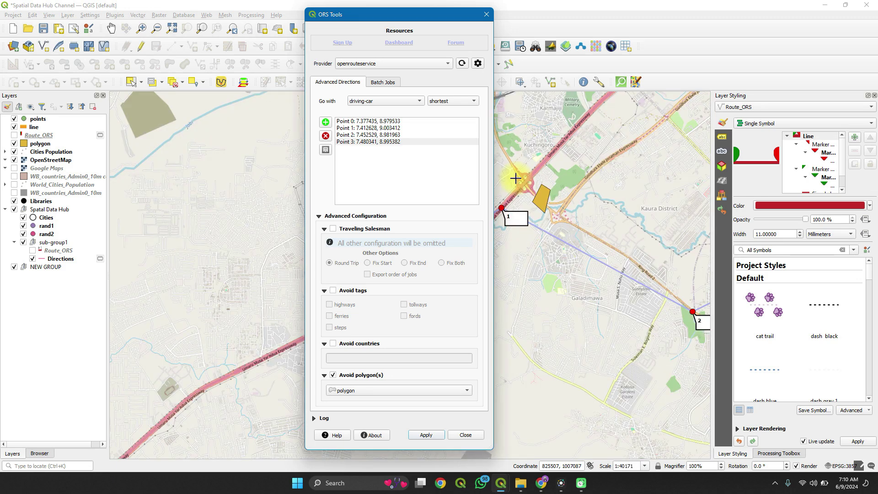
# Step: Close the ORS Tools dialog and zoom in on the interchange beside waypoint 1
pyautogui.click(462, 434)
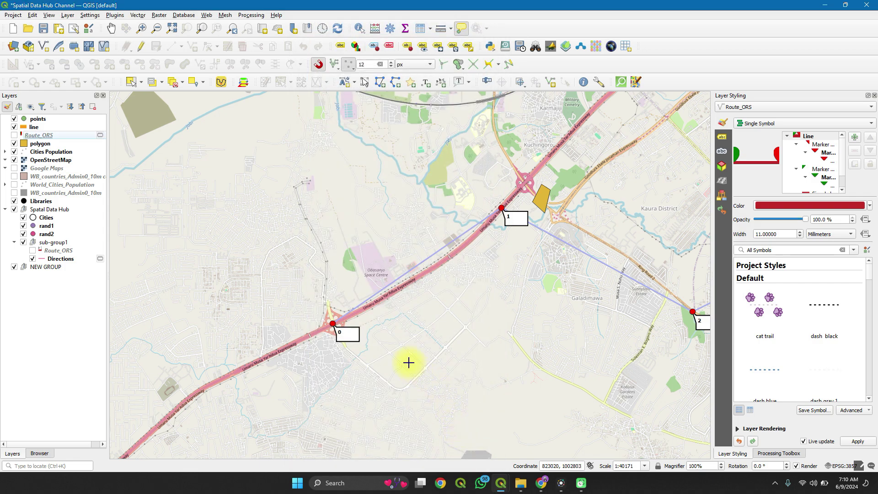
pyautogui.scroll(-3, 408, 363)
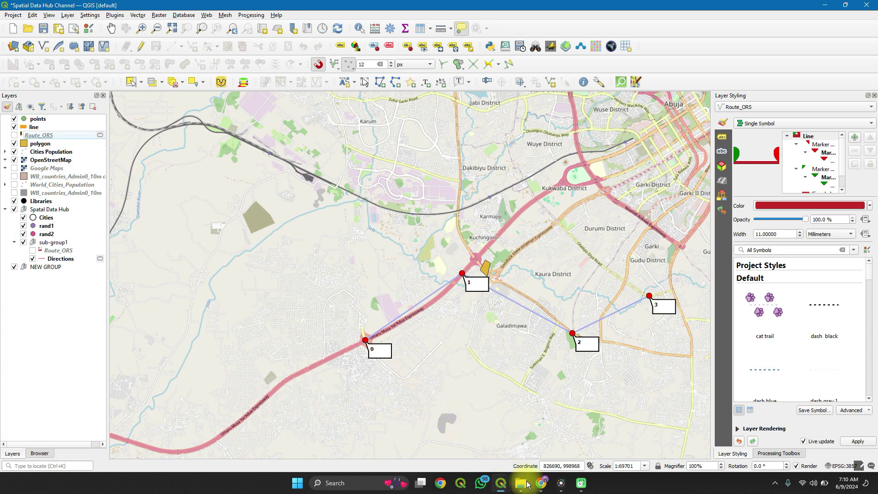
pyautogui.moveTo(528, 485)
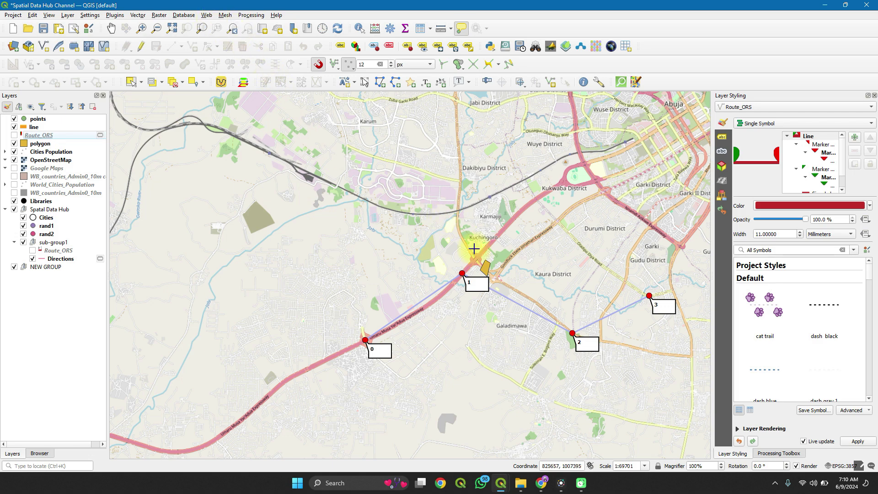
pyautogui.scroll(6, 471, 250)
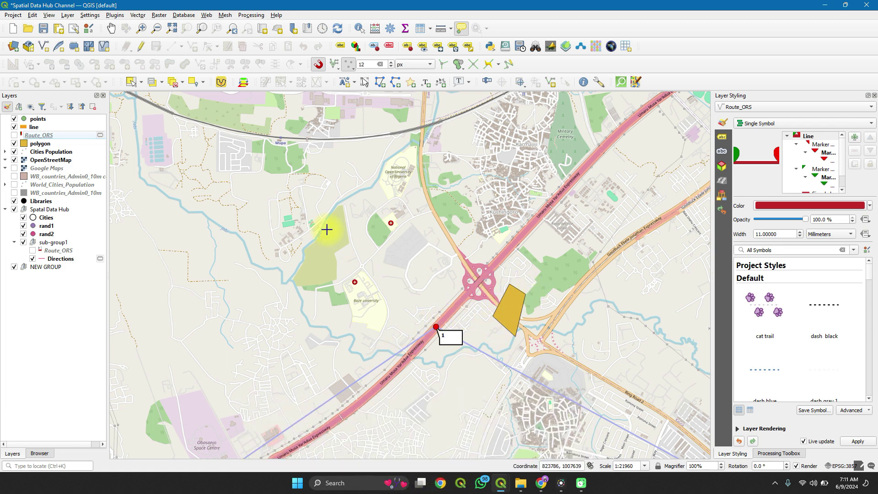
# Step: Recompute the driving-car route through waypoints 0–3 with the polygon avoided
pyautogui.click(206, 14)
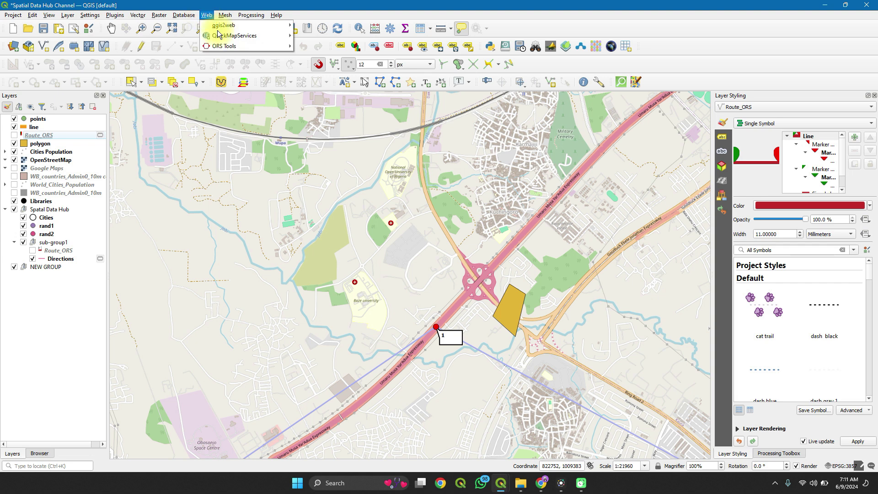
pyautogui.moveTo(282, 51)
pyautogui.click(317, 46)
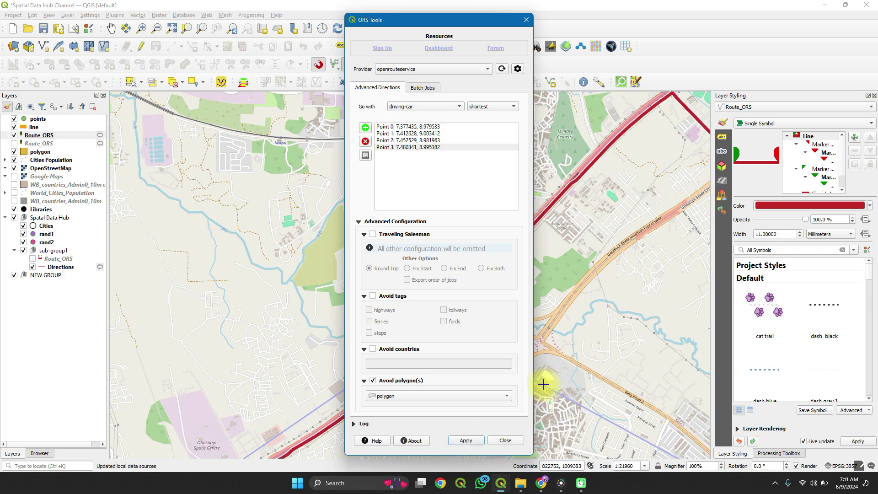
pyautogui.click(506, 440)
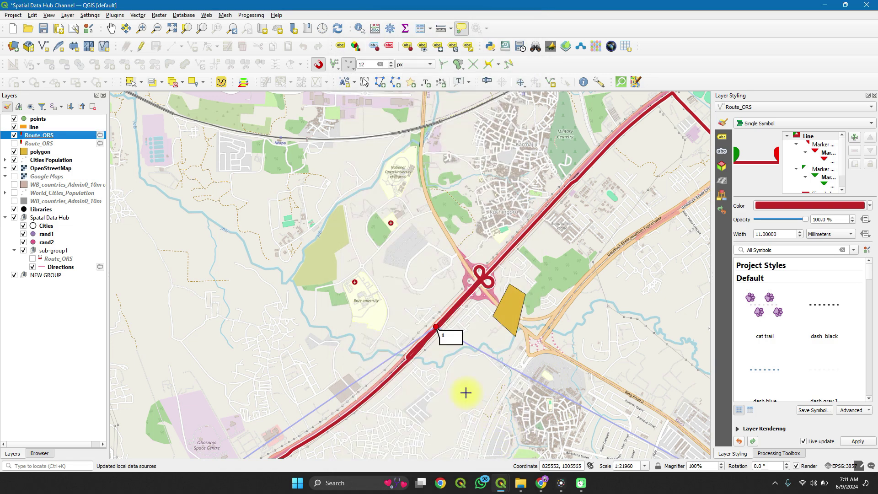
# Step: Zoom out and pan the map to centre the whole route from point 0 to 3
pyautogui.scroll(-1, 465, 393)
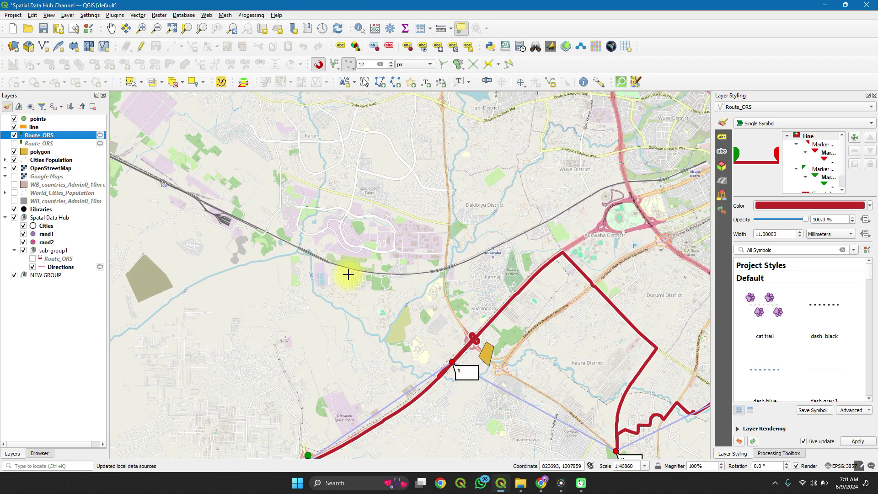
pyautogui.click(111, 28)
pyautogui.moveTo(208, 123); pyautogui.dragTo(99, 13)
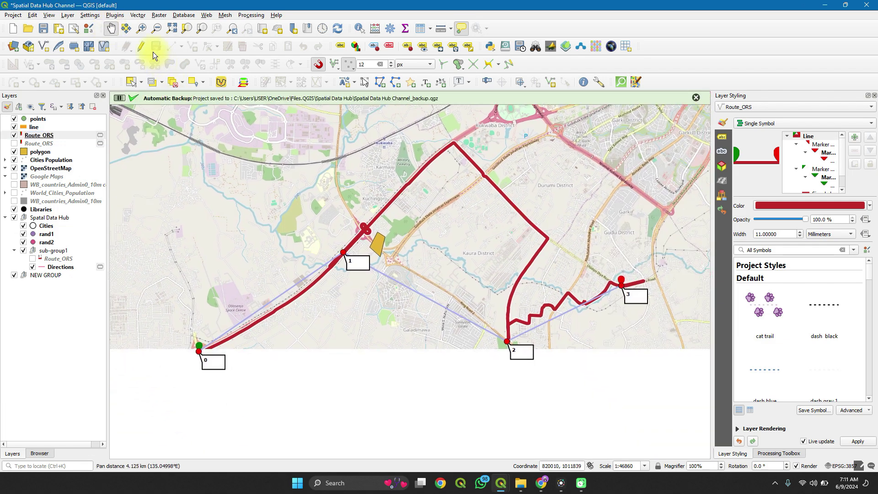
# Step: Toggle the old and new Route_ORS layers to compare them, ending with only the new route shown
pyautogui.click(14, 143)
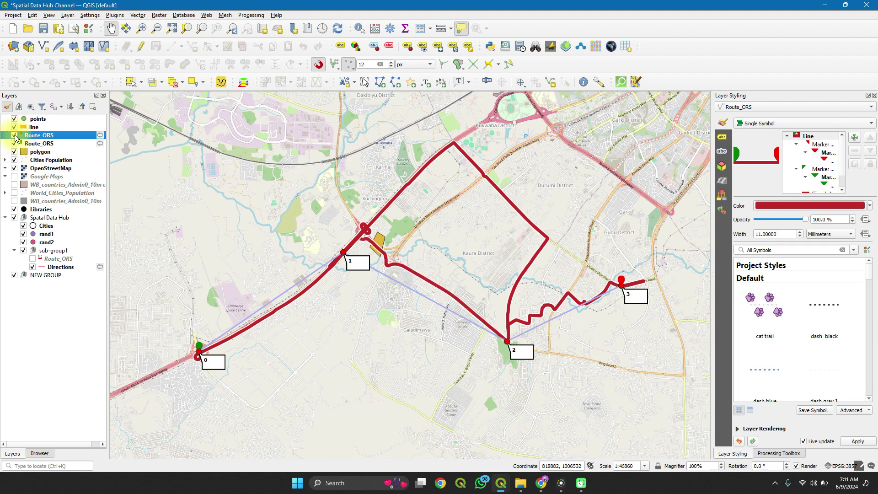
pyautogui.click(14, 135)
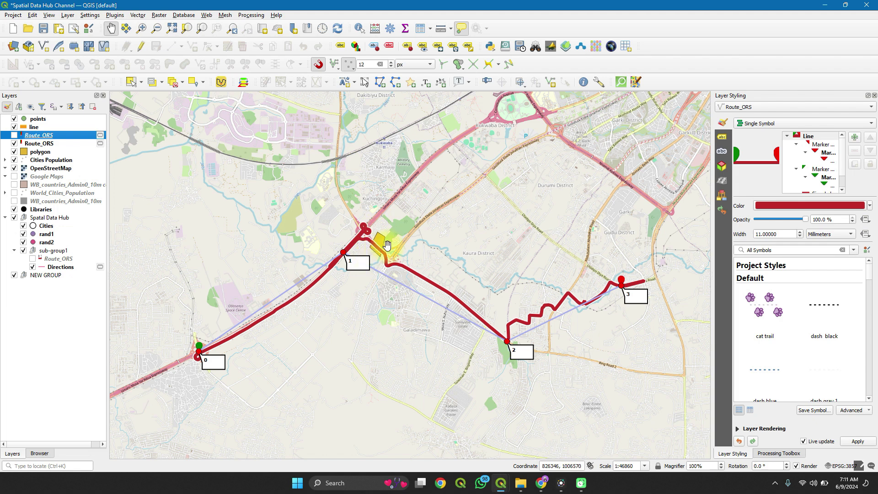
pyautogui.click(14, 143)
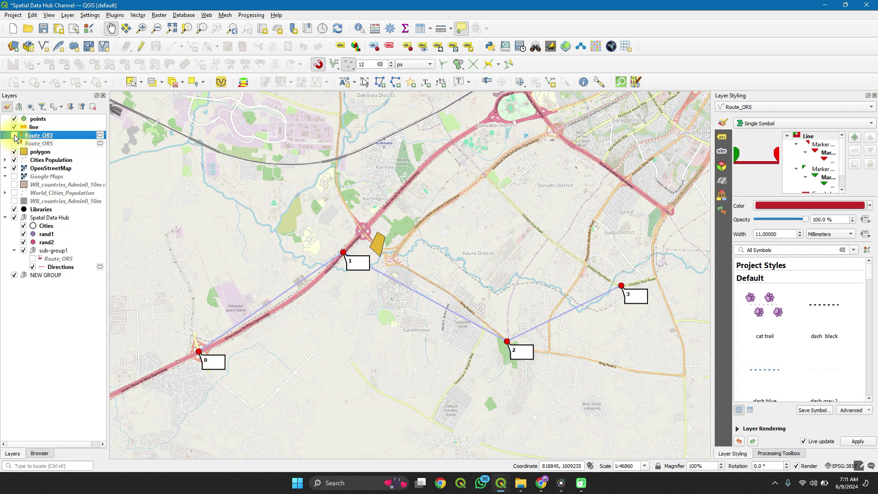
pyautogui.click(14, 135)
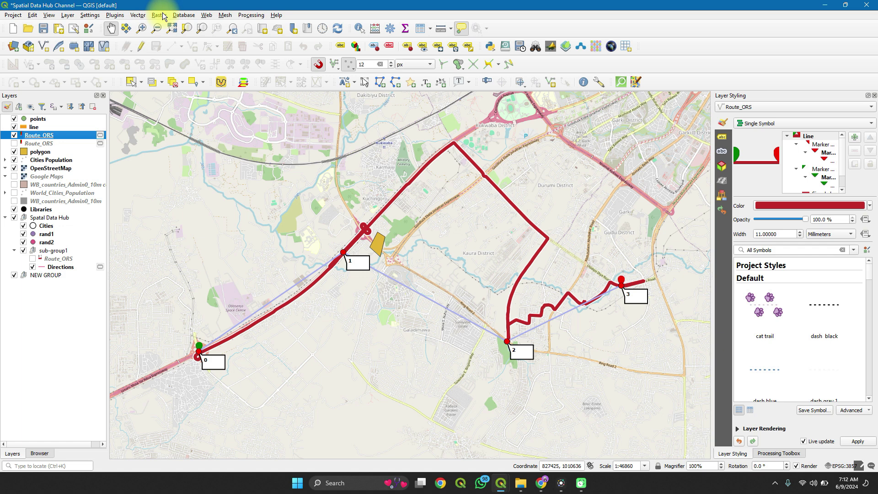
pyautogui.click(207, 16)
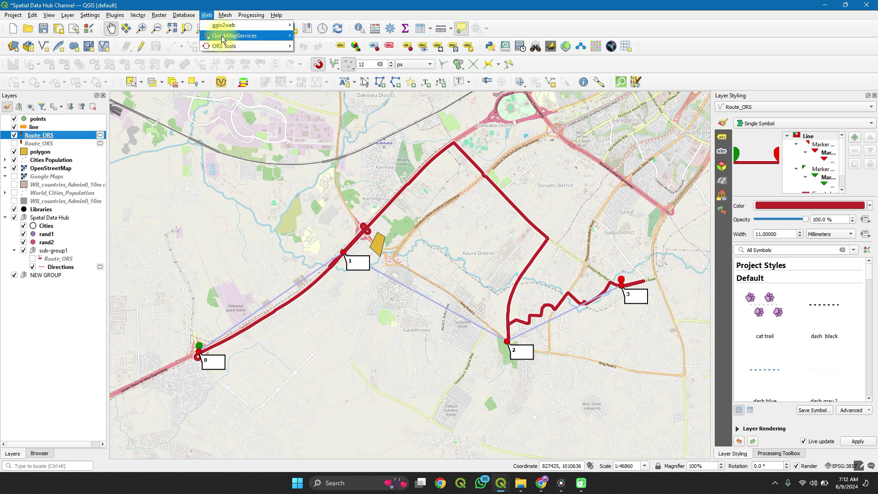
# Step: Reopen ORS Tools, remove all waypoints and switch to the Batch Jobs options
pyautogui.moveTo(256, 47)
pyautogui.click(307, 48)
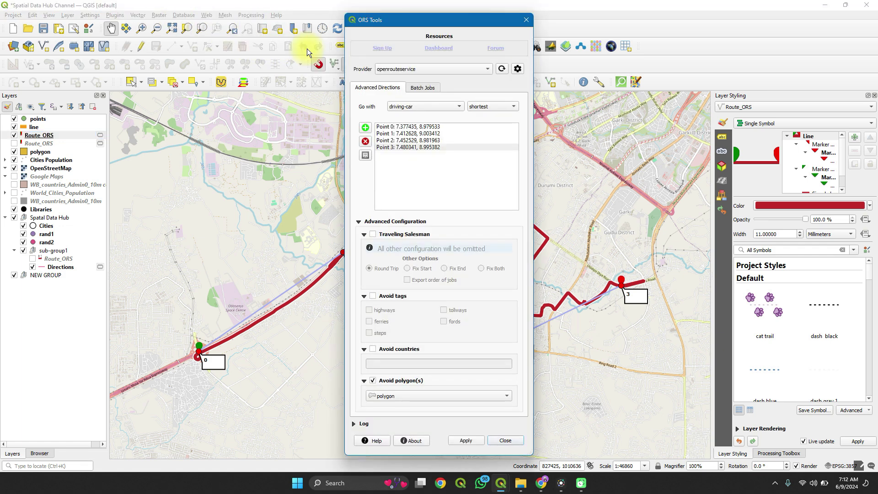
pyautogui.click(365, 141)
pyautogui.click(366, 142)
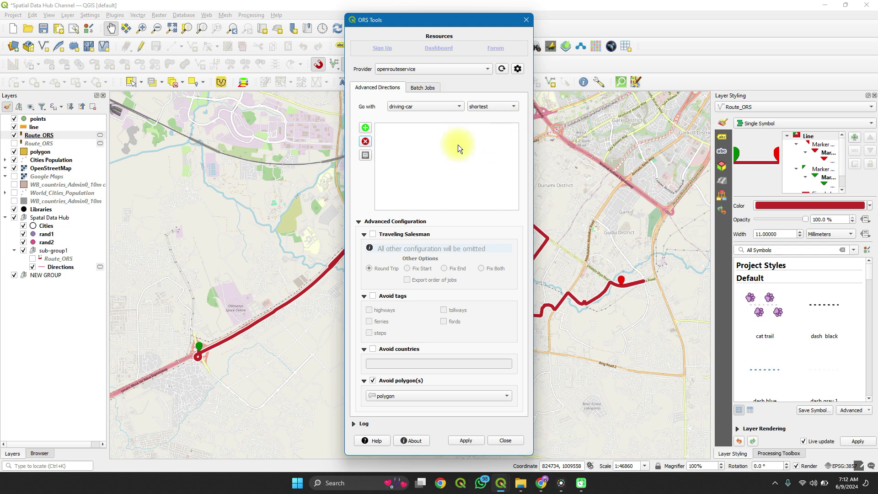
pyautogui.click(420, 88)
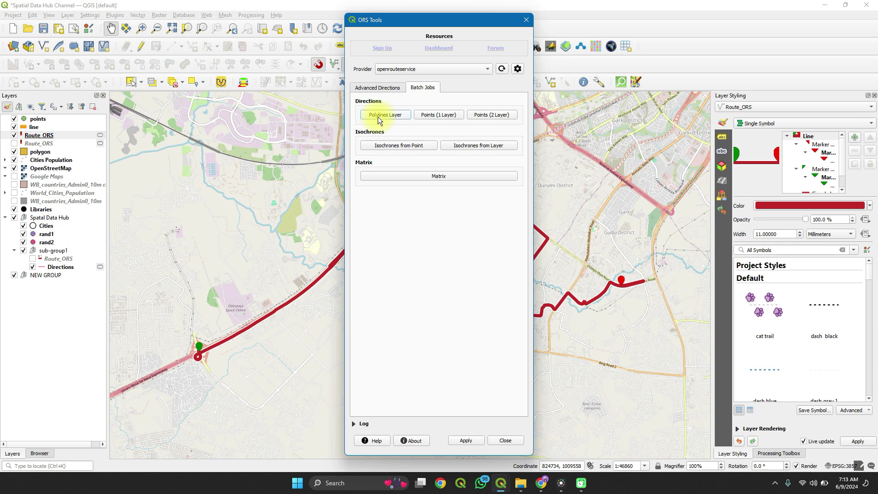
# Step: Run a driving-car Polylines batch directions job on the 'line' layer with fid as ID field
pyautogui.click(403, 114)
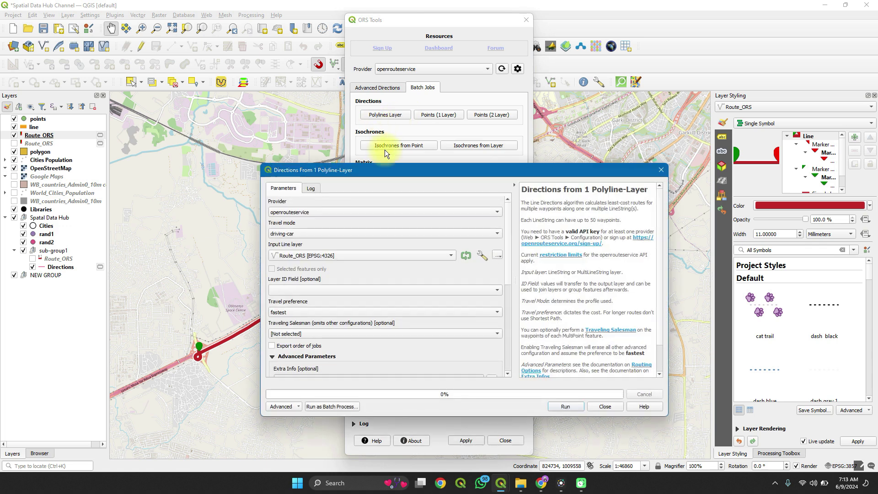
pyautogui.click(300, 237)
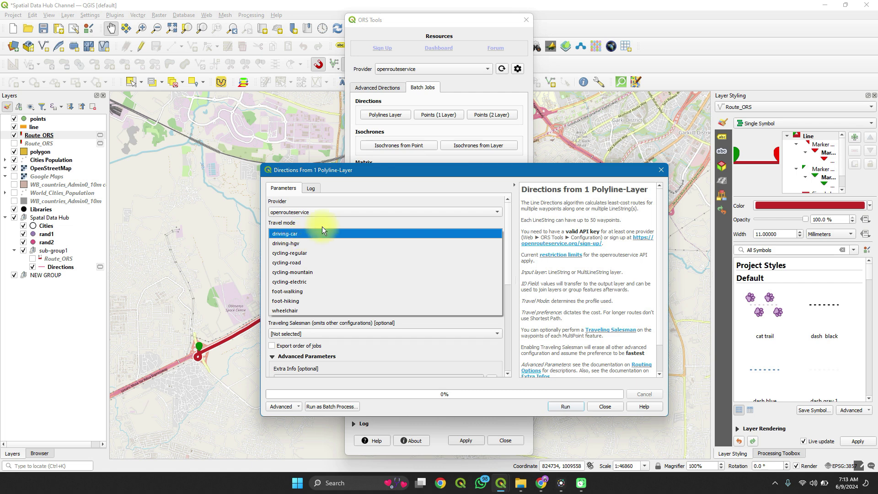
pyautogui.click(315, 232)
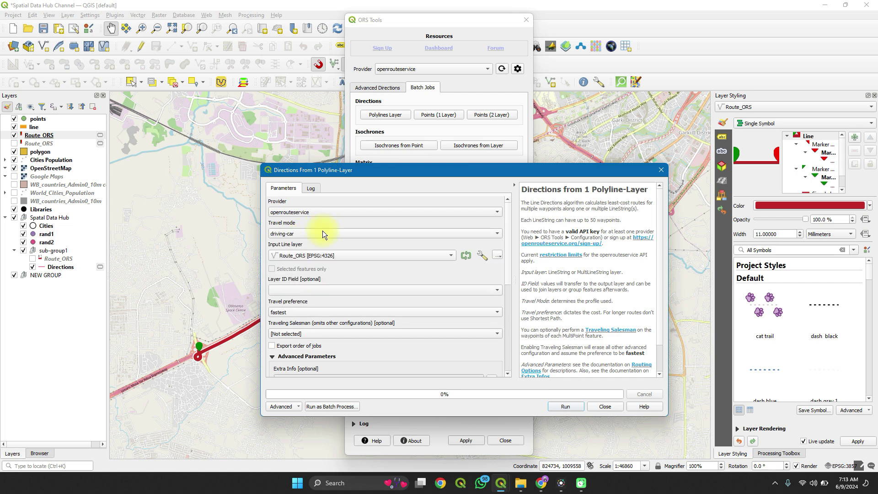
pyautogui.click(324, 260)
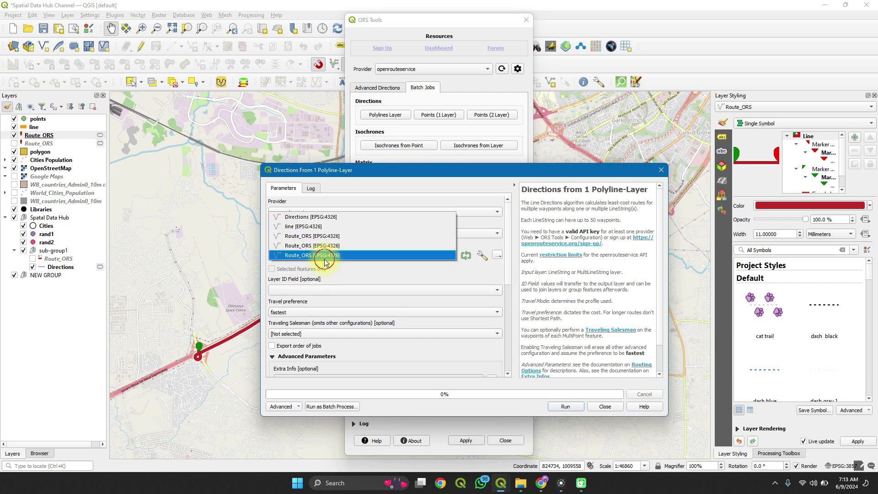
pyautogui.click(310, 228)
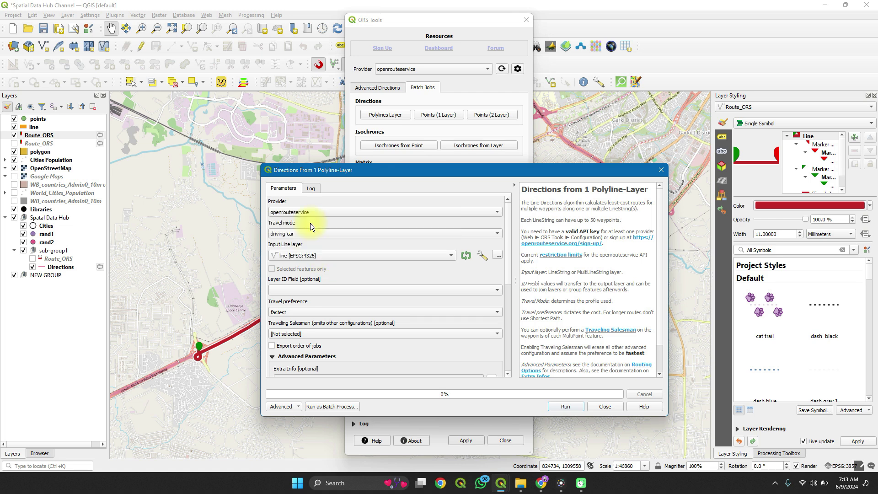
pyautogui.click(360, 287)
pyautogui.click(349, 296)
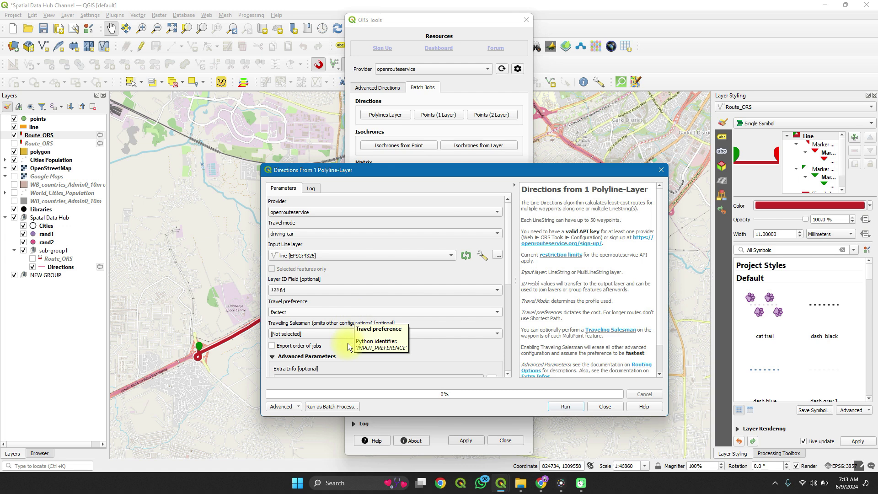
pyautogui.scroll(-10, 344, 347)
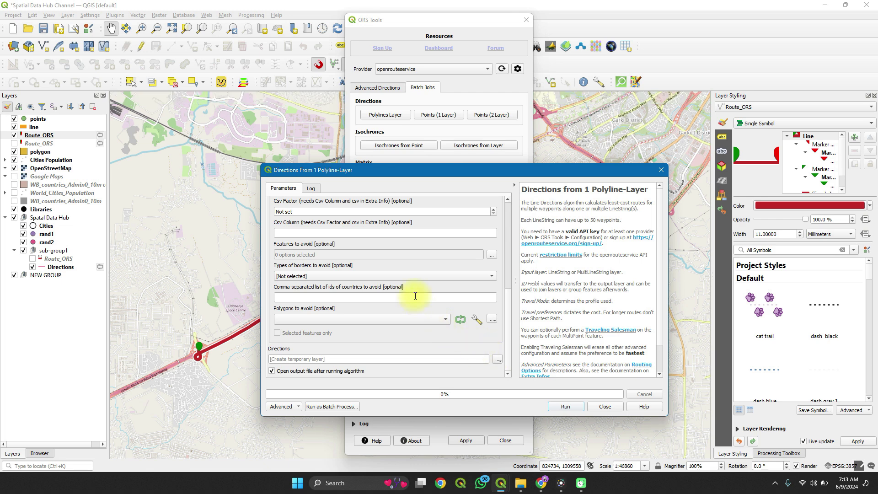
pyautogui.click(561, 407)
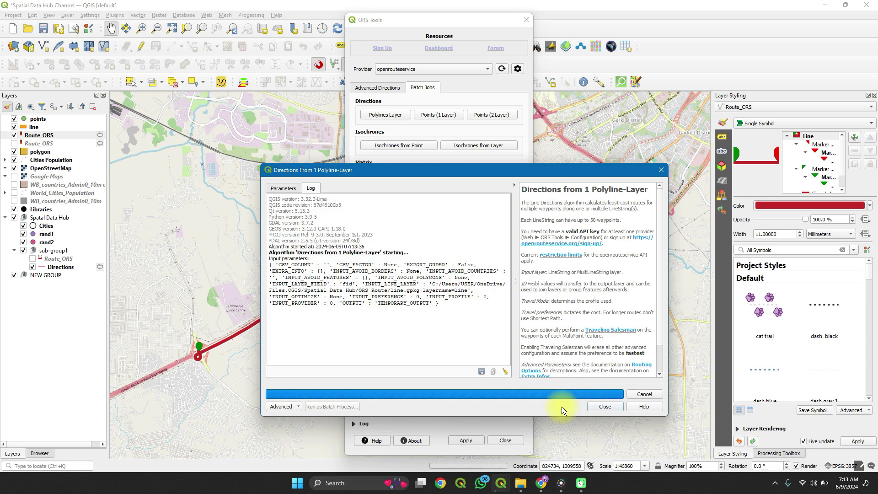
pyautogui.click(599, 407)
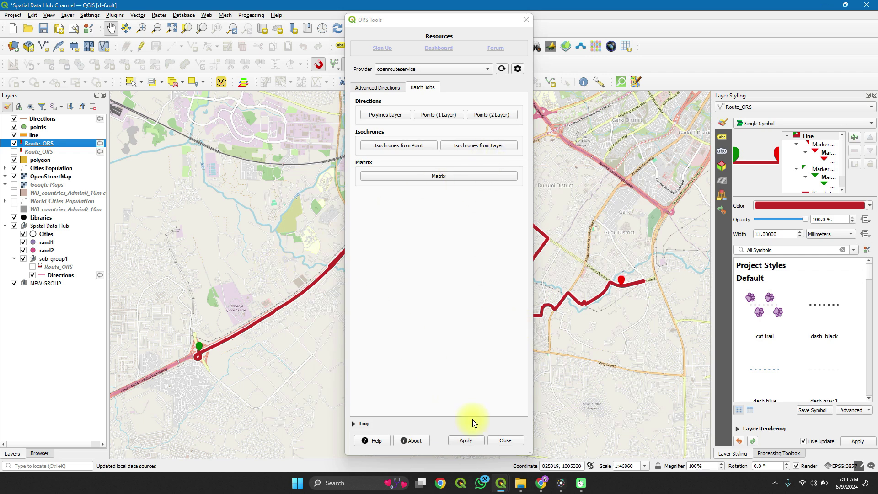
pyautogui.click(66, 334)
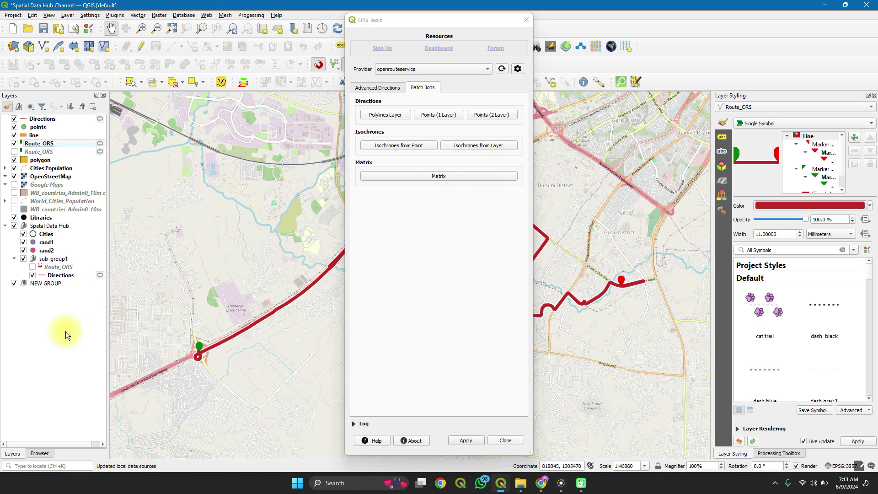
pyautogui.moveTo(590, 219); pyautogui.dragTo(137, 274)
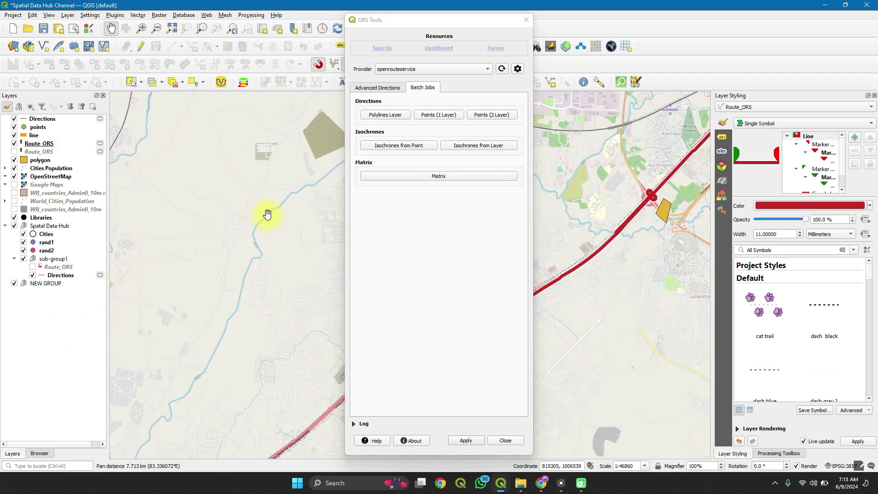
pyautogui.rightClick(41, 127)
pyautogui.click(54, 133)
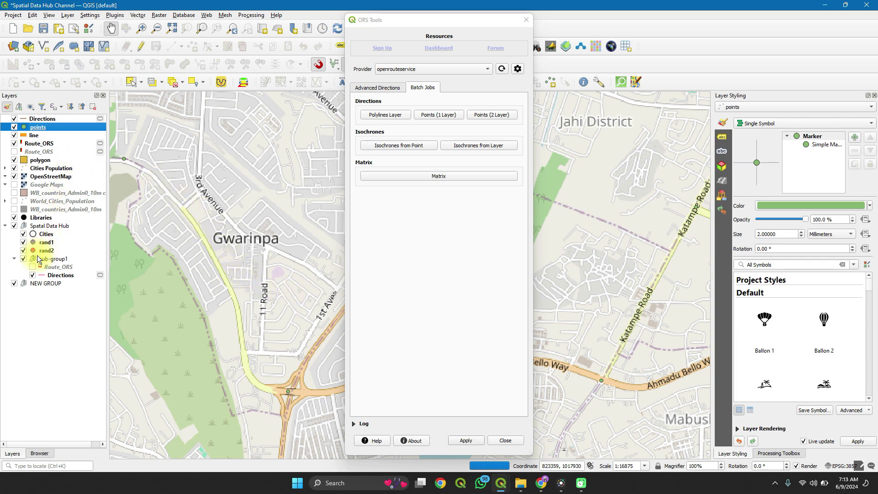
pyautogui.click(14, 177)
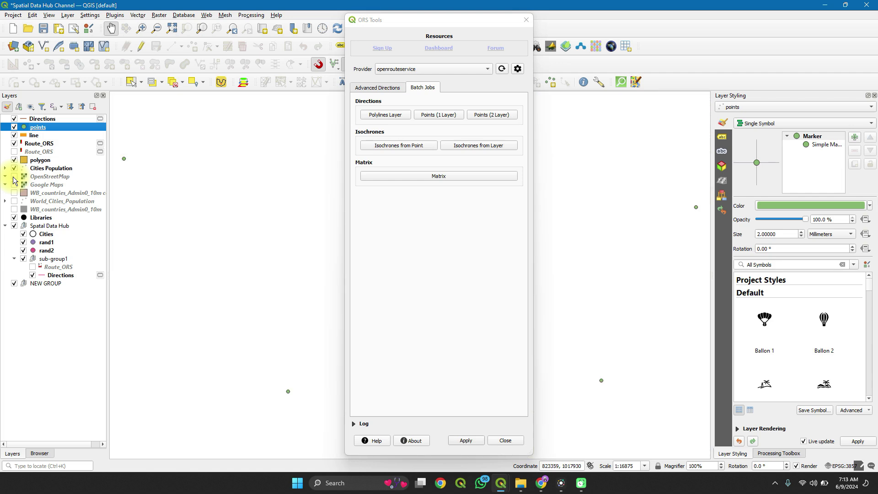
pyautogui.click(526, 20)
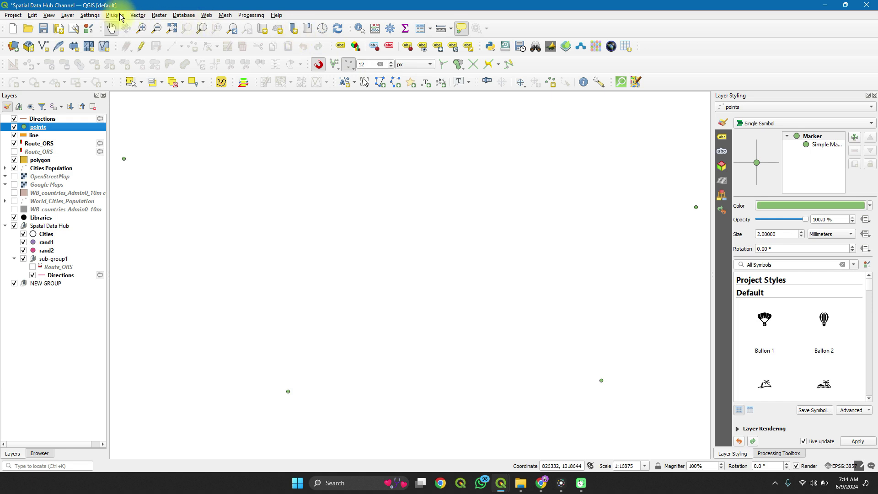
pyautogui.click(205, 16)
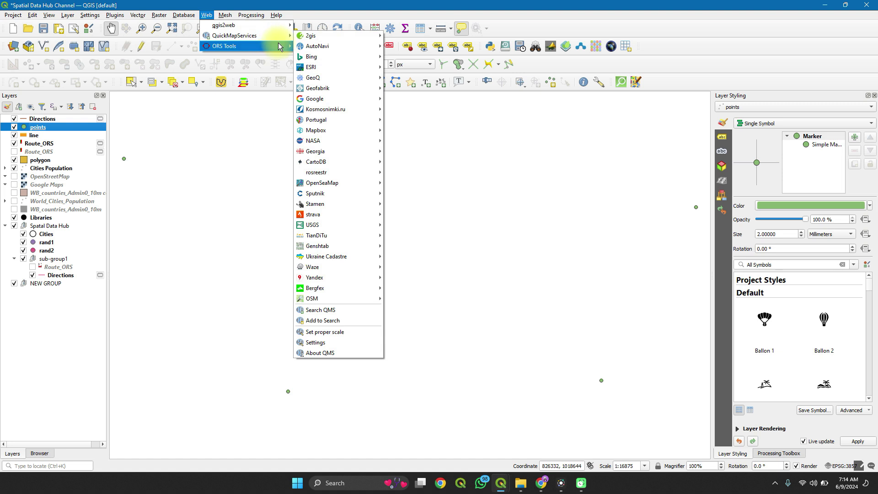
pyautogui.moveTo(256, 46)
pyautogui.click(309, 46)
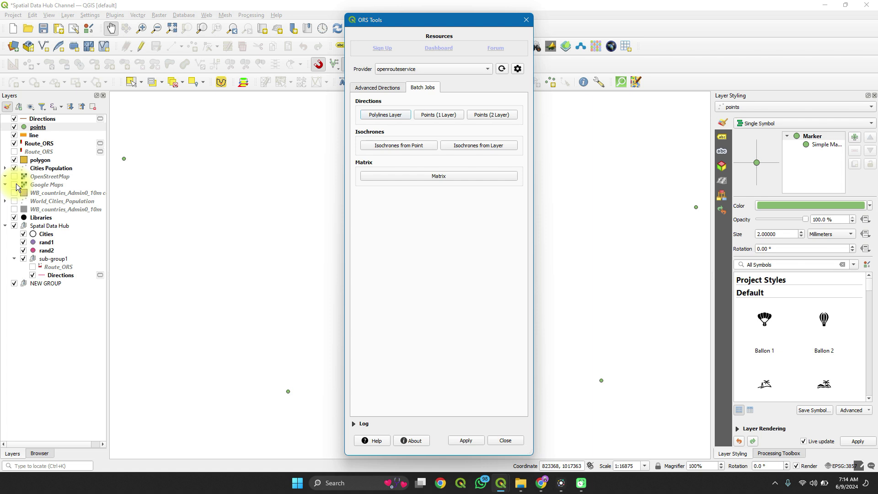
pyautogui.click(526, 20)
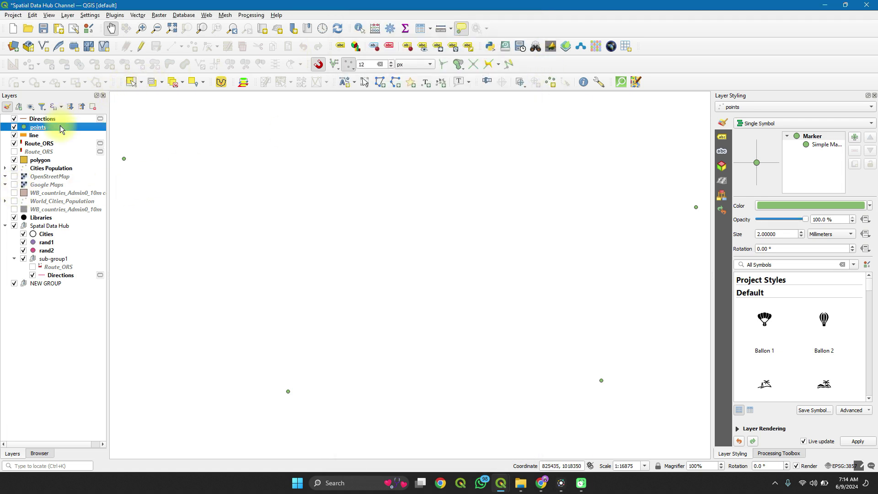
# Step: Open the points attribute table, select features 1, 2 and 3, then minimize it
pyautogui.rightClick(60, 126)
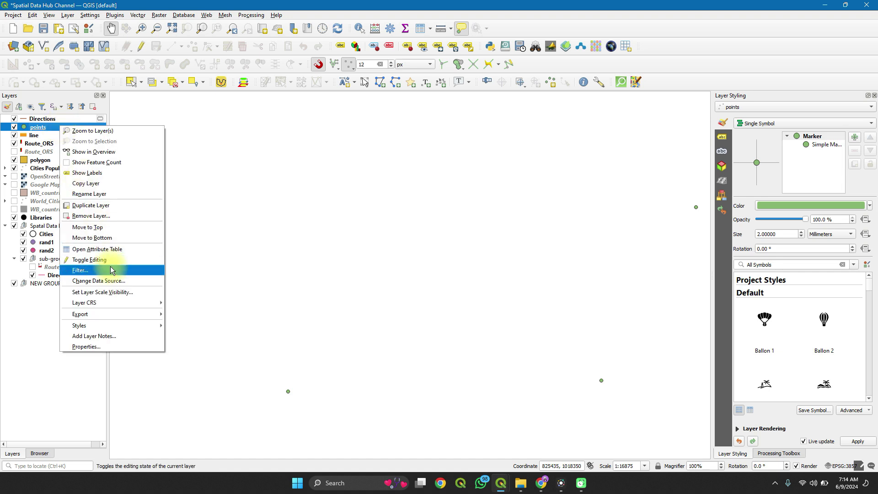
pyautogui.click(115, 249)
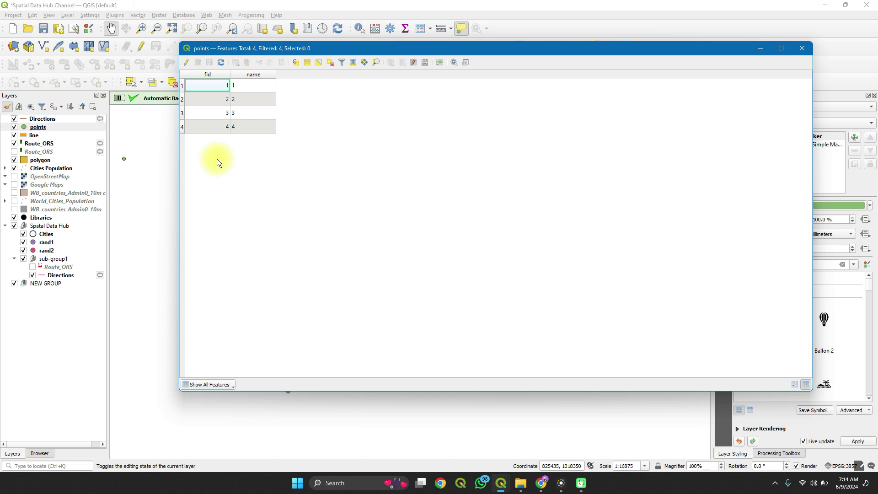
pyautogui.click(181, 86)
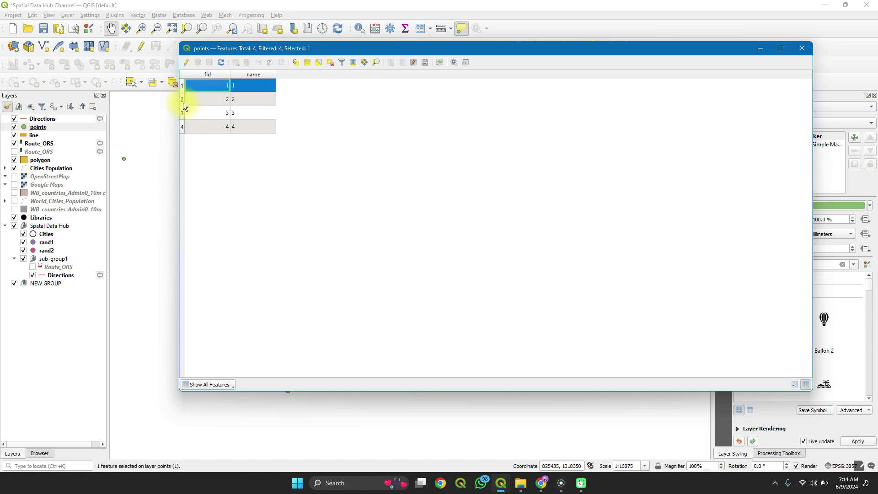
pyautogui.keyDown('ctrl'); pyautogui.click(183, 103); pyautogui.keyUp('ctrl')
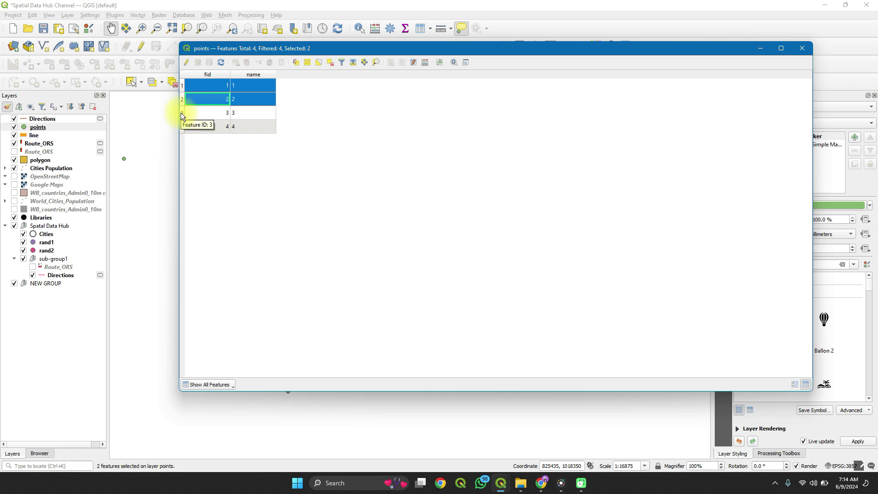
pyautogui.keyDown('ctrl'); pyautogui.click(181, 112); pyautogui.keyUp('ctrl')
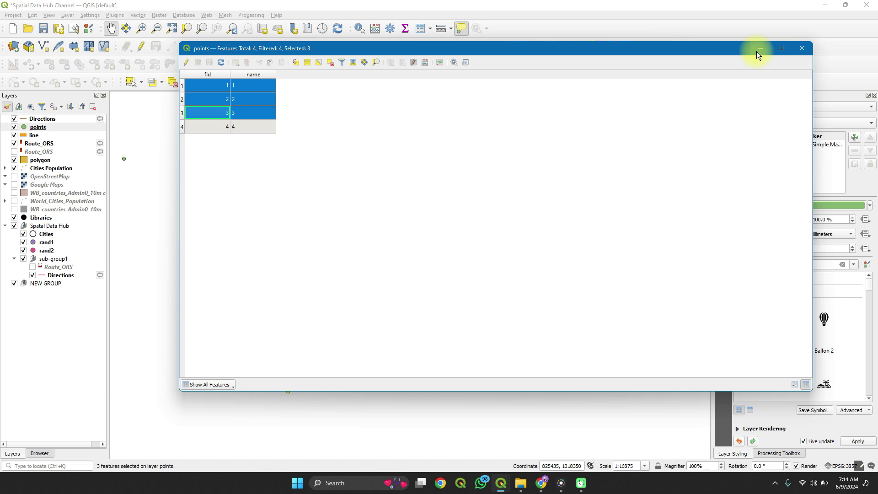
pyautogui.click(757, 51)
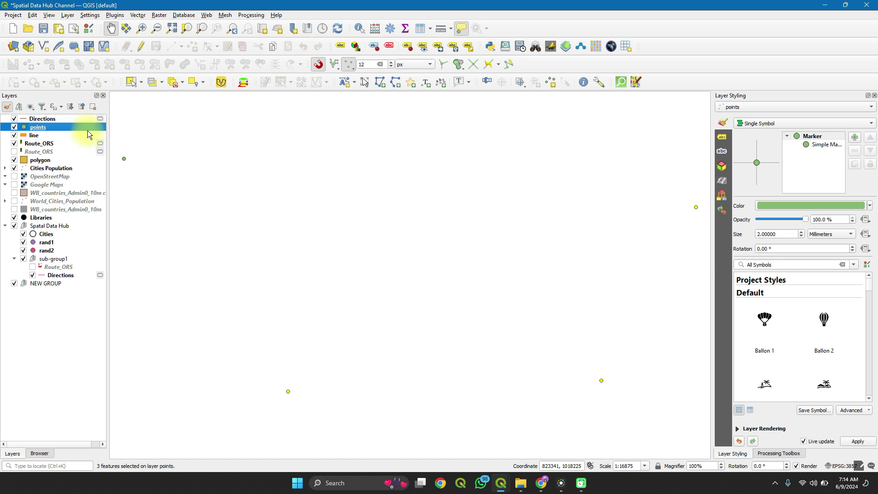
pyautogui.click(206, 15)
# Step: Start a Points (1 Layer) directions job on selected features only, with name as layer ID field
pyautogui.moveTo(244, 28)
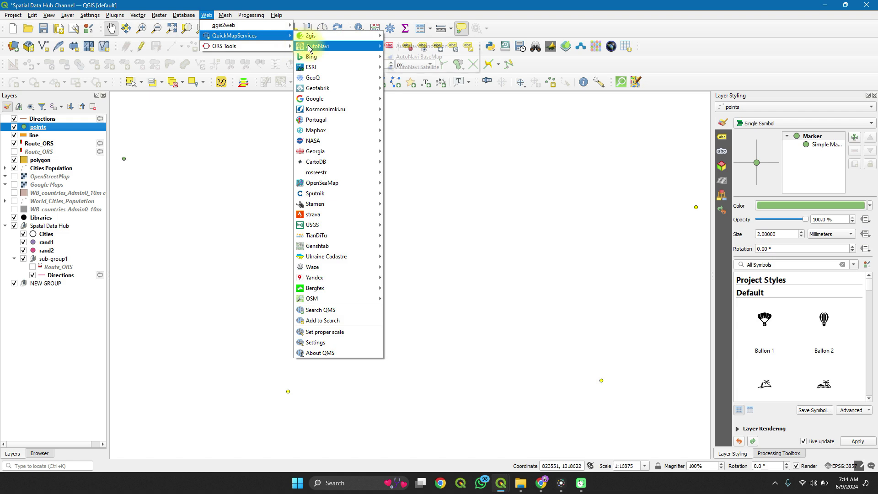
pyautogui.moveTo(276, 48)
pyautogui.click(308, 47)
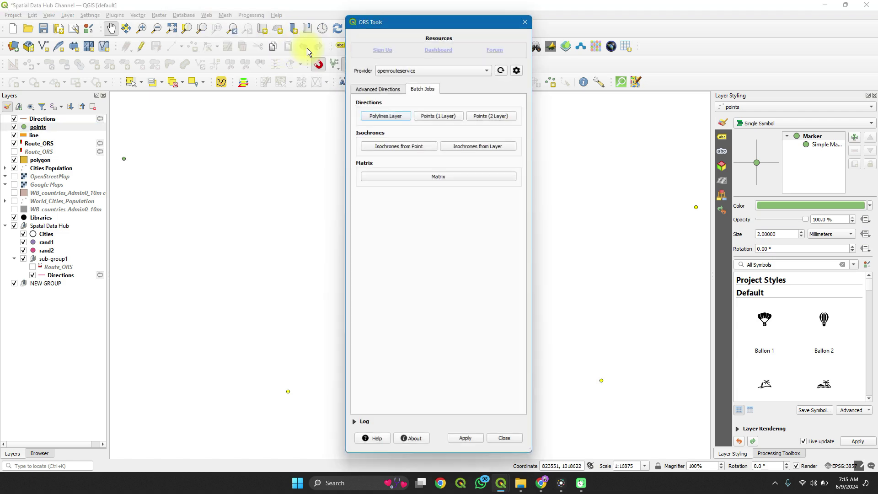
pyautogui.click(430, 114)
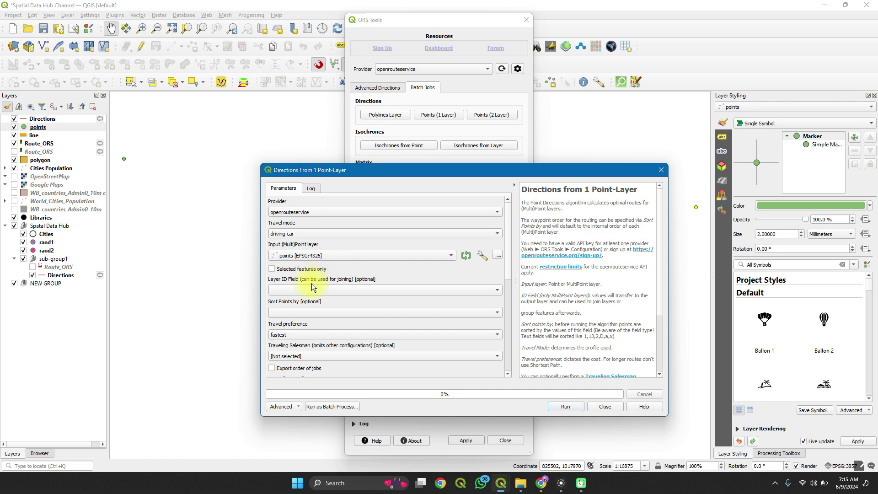
pyautogui.click(272, 269)
pyautogui.click(362, 289)
pyautogui.click(339, 308)
# Step: Leave point sorting unset, review the remaining parameters and run the job
pyautogui.scroll(-4, 390, 325)
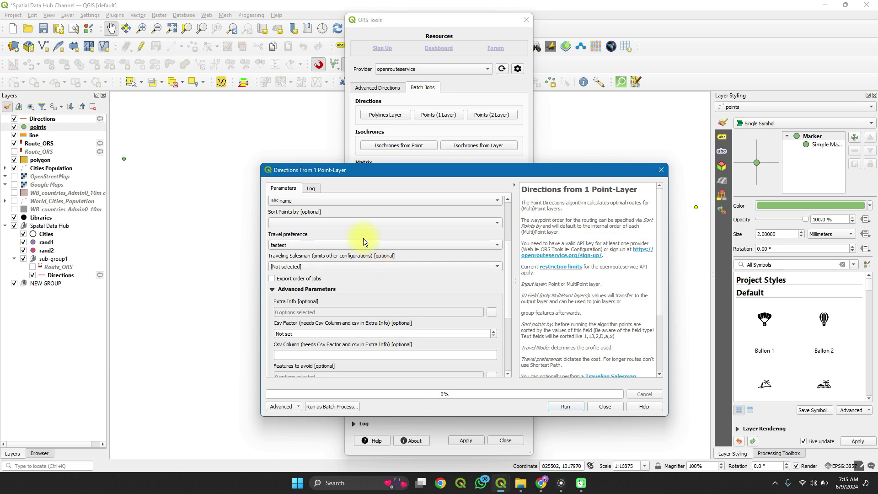
pyautogui.scroll(1, 354, 237)
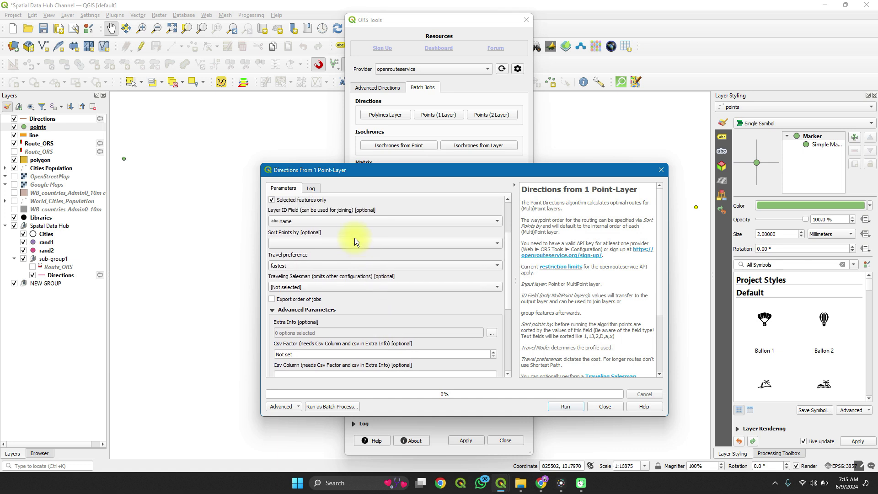
pyautogui.click(332, 243)
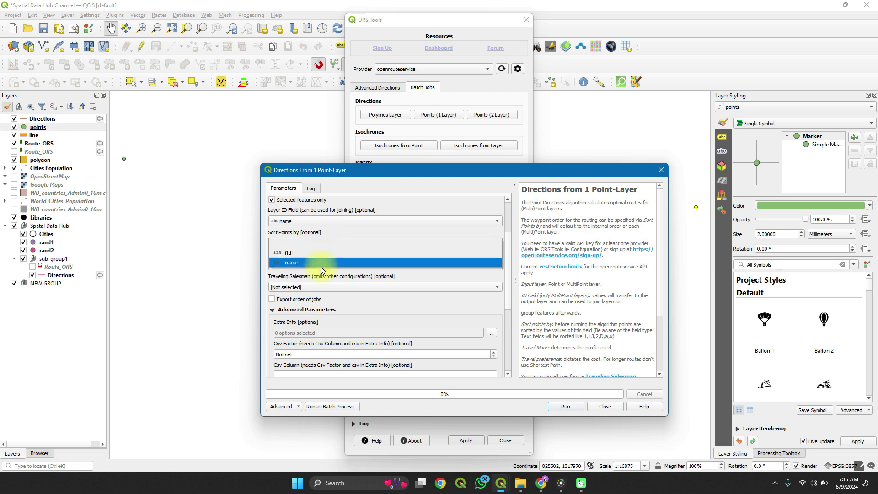
pyautogui.click(338, 307)
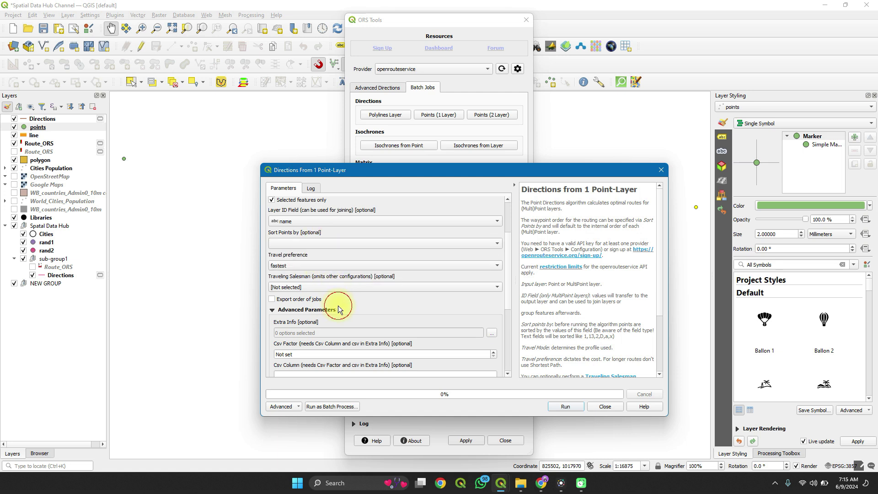
pyautogui.scroll(-2, 338, 307)
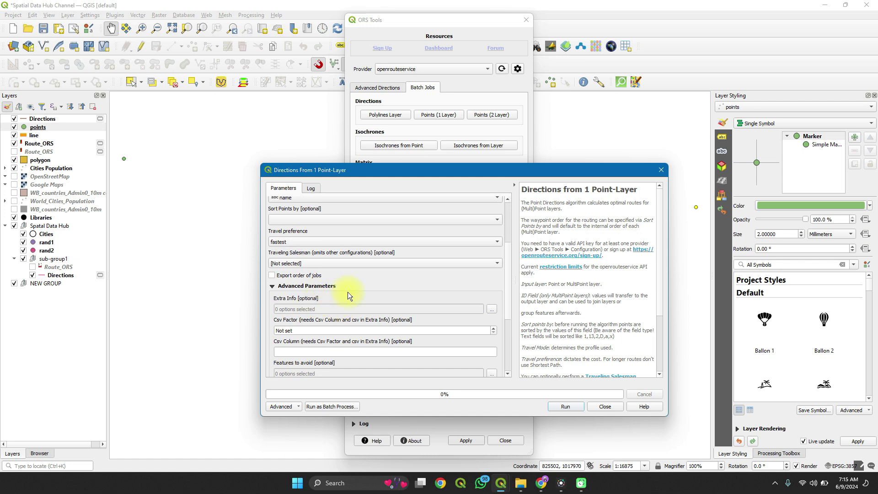
pyautogui.scroll(-7, 348, 292)
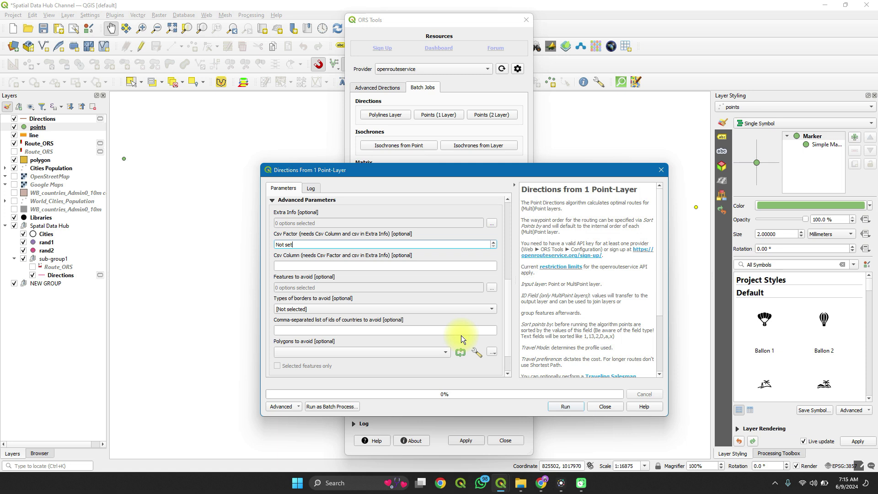
pyautogui.scroll(-3, 461, 336)
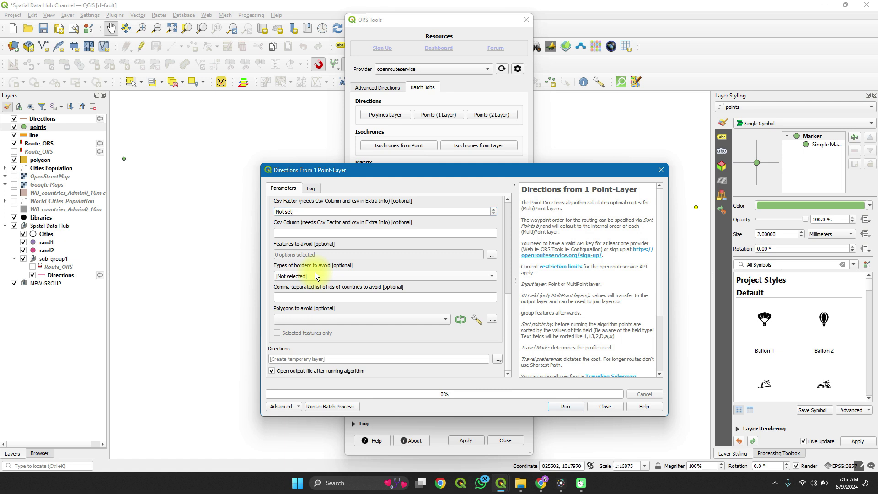
pyautogui.scroll(2, 312, 253)
pyautogui.scroll(4, 312, 254)
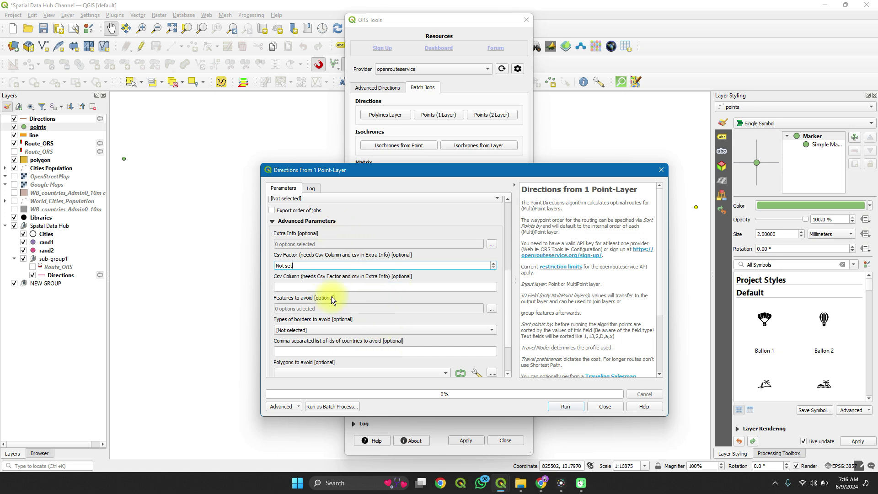
pyautogui.click(379, 329)
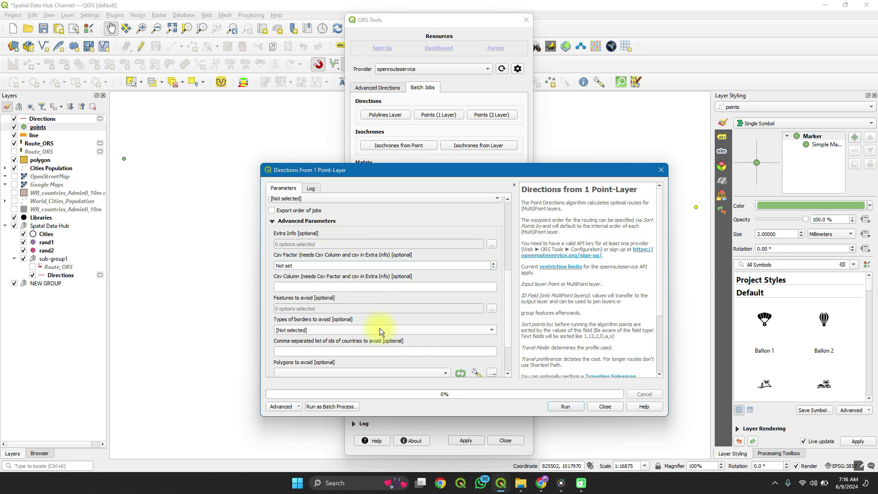
pyautogui.scroll(-5, 390, 319)
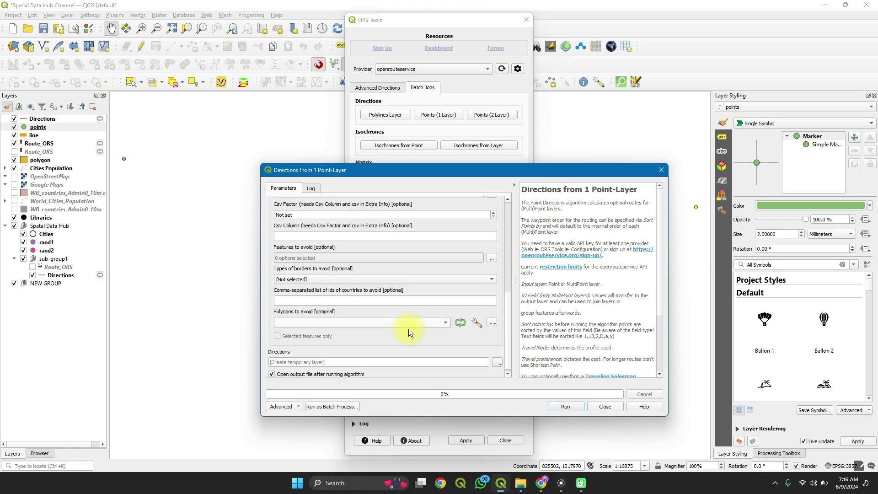
pyautogui.click(566, 408)
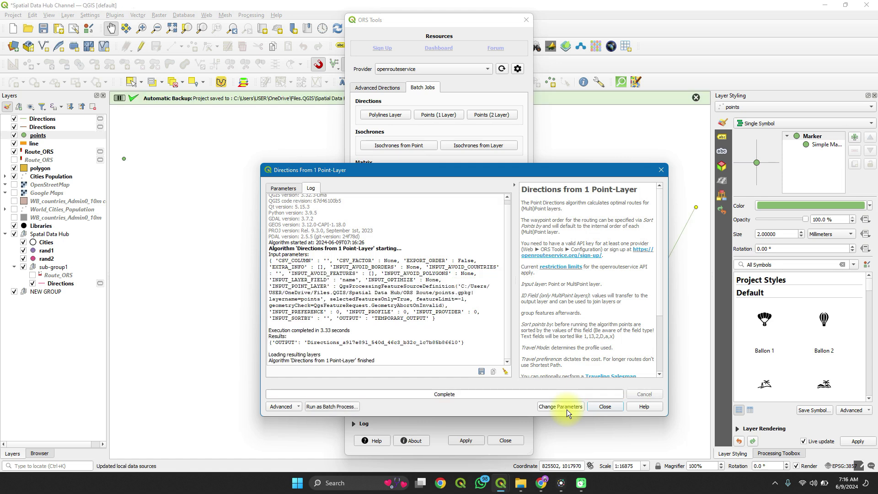
# Step: Close the finished job and the ORS Tools window, then zoom to the new Directions route
pyautogui.click(595, 406)
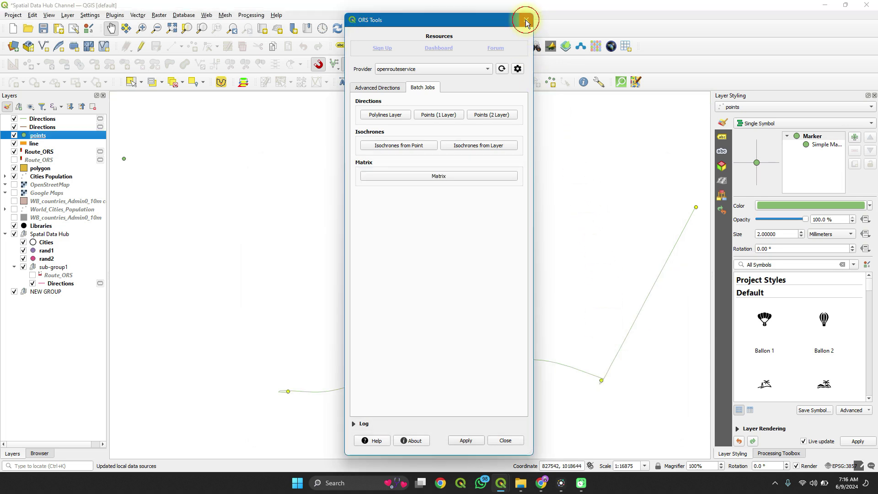
pyautogui.click(525, 21)
pyautogui.scroll(-1, 419, 359)
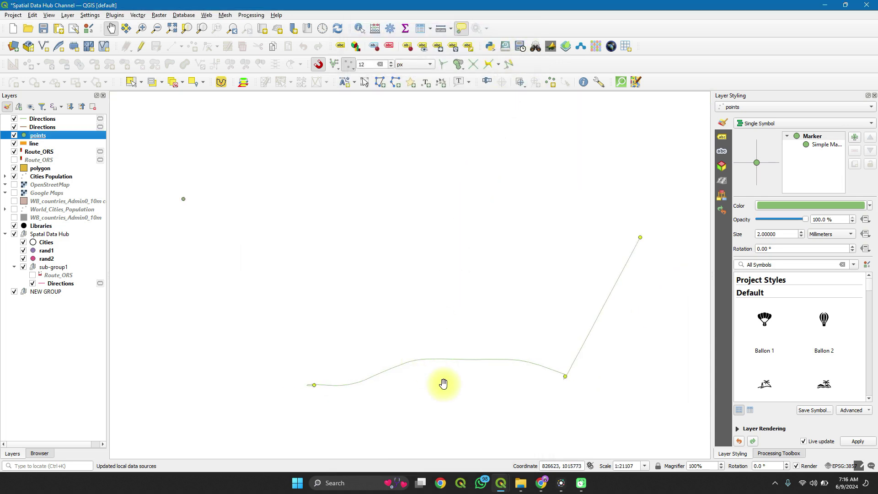
pyautogui.scroll(1, 445, 385)
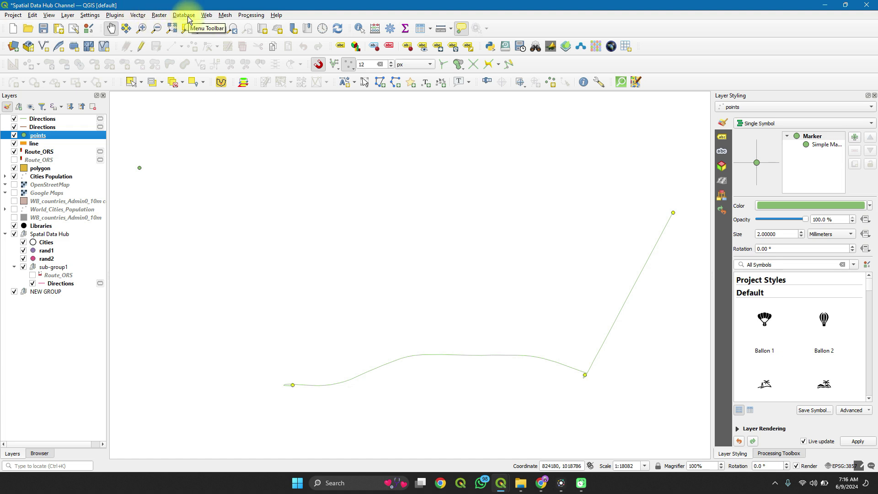
# Step: Reopen the ORS Tools window from the Web menu on its Batch Jobs tab
pyautogui.click(206, 16)
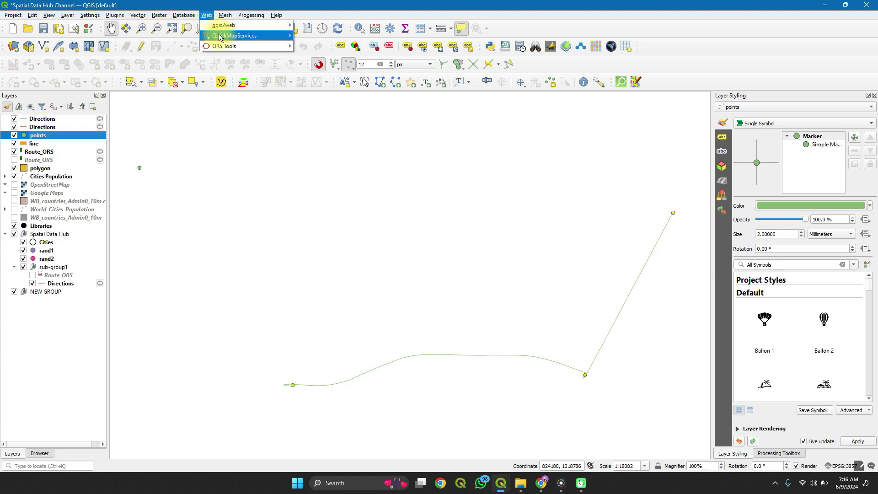
pyautogui.moveTo(251, 46)
pyautogui.click(304, 46)
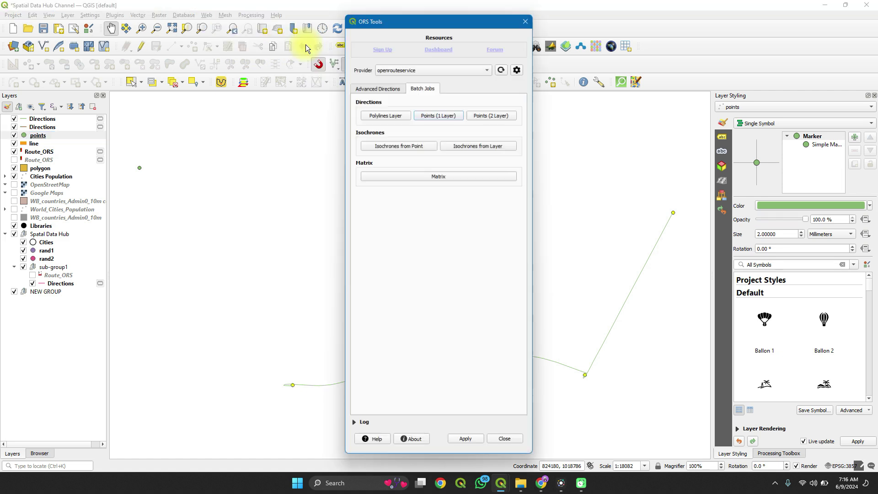